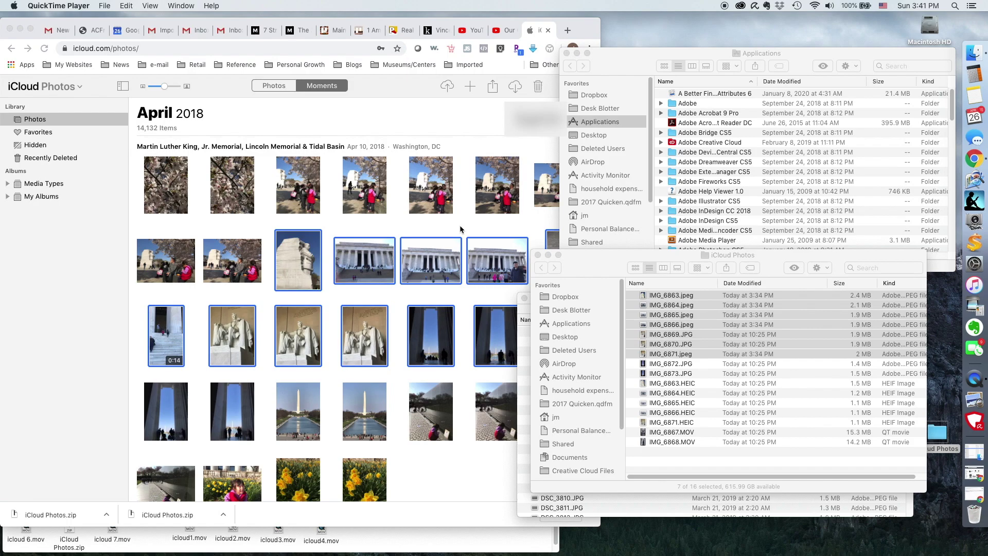
- Select the seven JPEG photos IMG_6863 through IMG_6871 in the iCloud Photos window
left_click(664, 378)
left_click(671, 392)
left_click(672, 384)
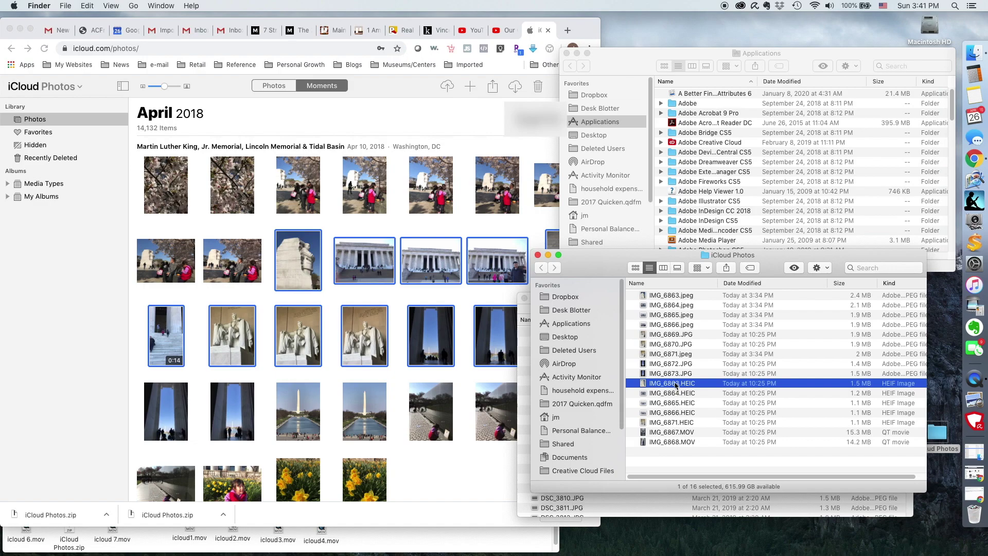
left_click(672, 346)
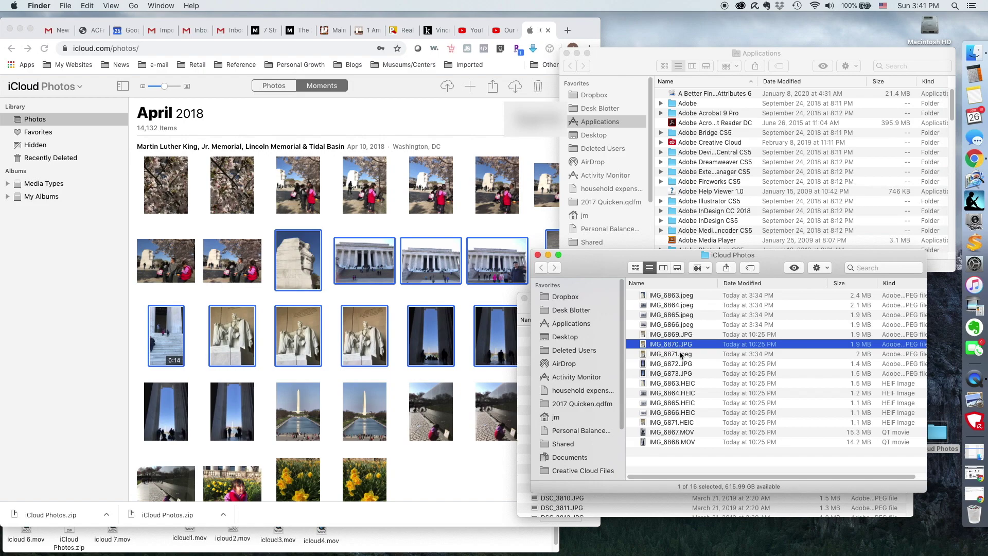
left_click(681, 354)
left_click(675, 298, "shift")
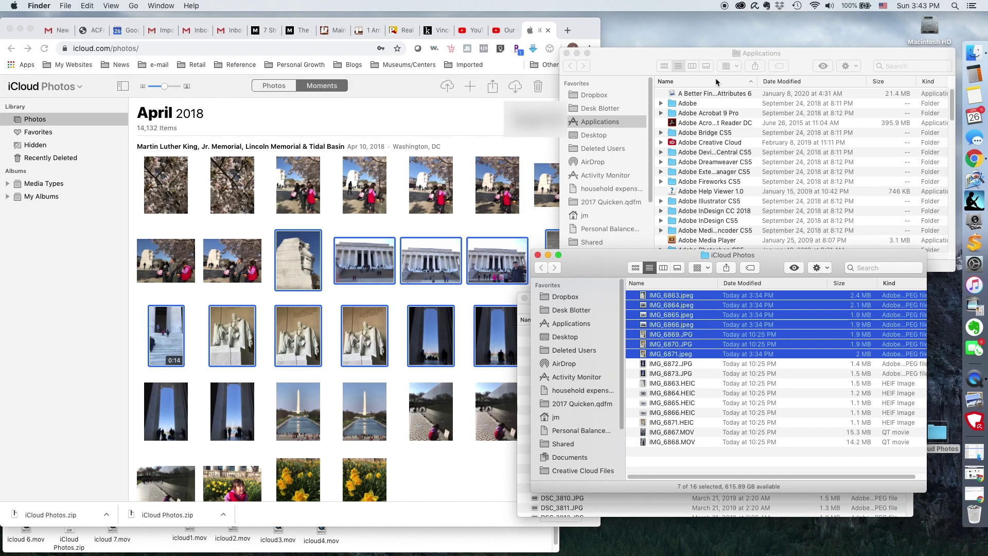
- Launch A Better Finder Attributes 6 from the Applications folder
left_click(694, 94)
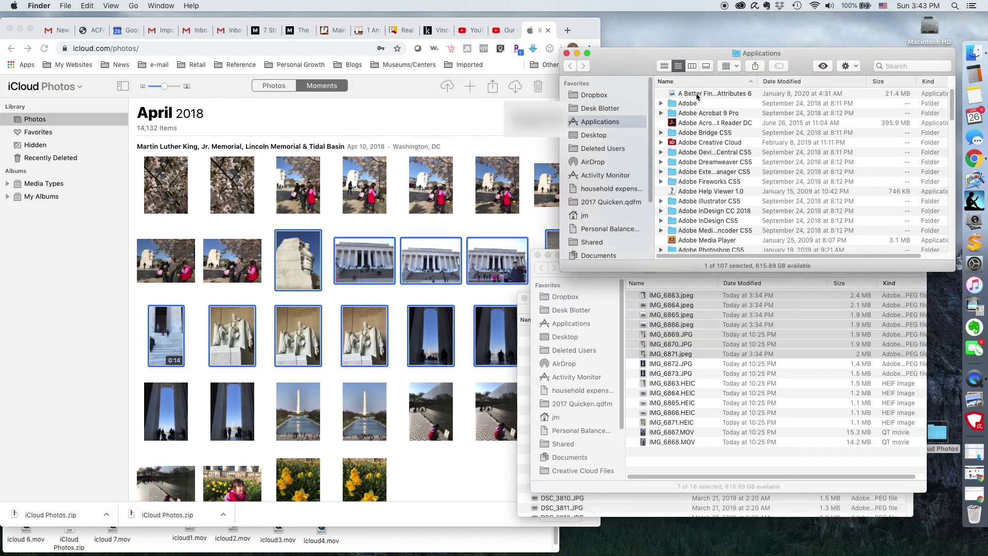
left_click(702, 94)
double_click(707, 95)
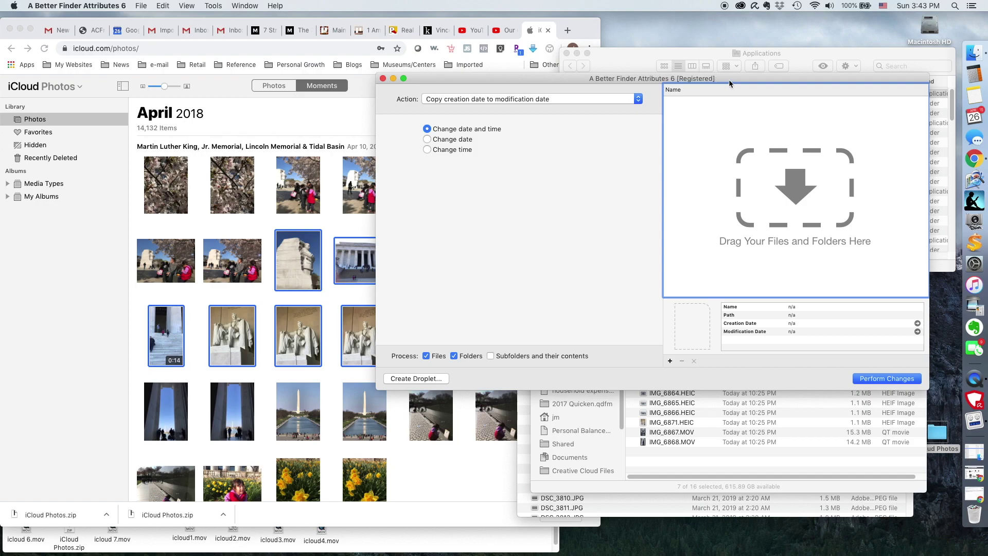
mouse_move(729, 79)
left_mouse_down()
mouse_move(721, 69)
mouse_move(730, 72)
left_mouse_up()
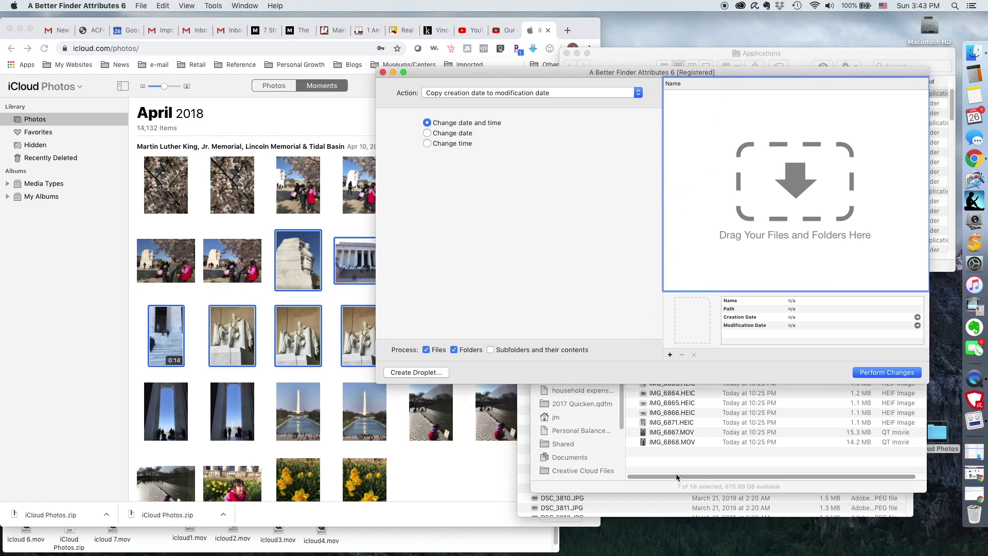
- Add the nine JPEG photos IMG_6863 to IMG_6873 to the attributes file list
left_click(661, 482)
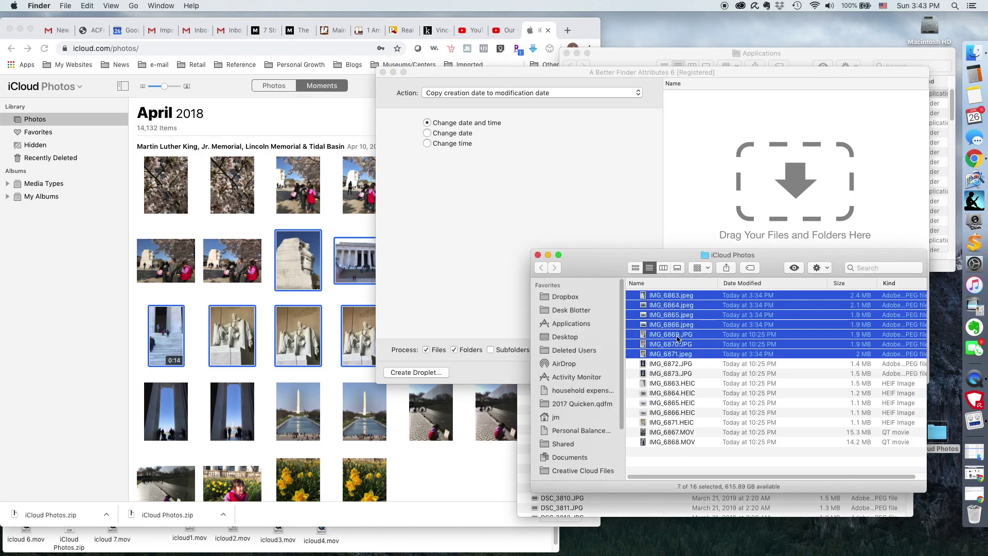
left_click(682, 375, "shift")
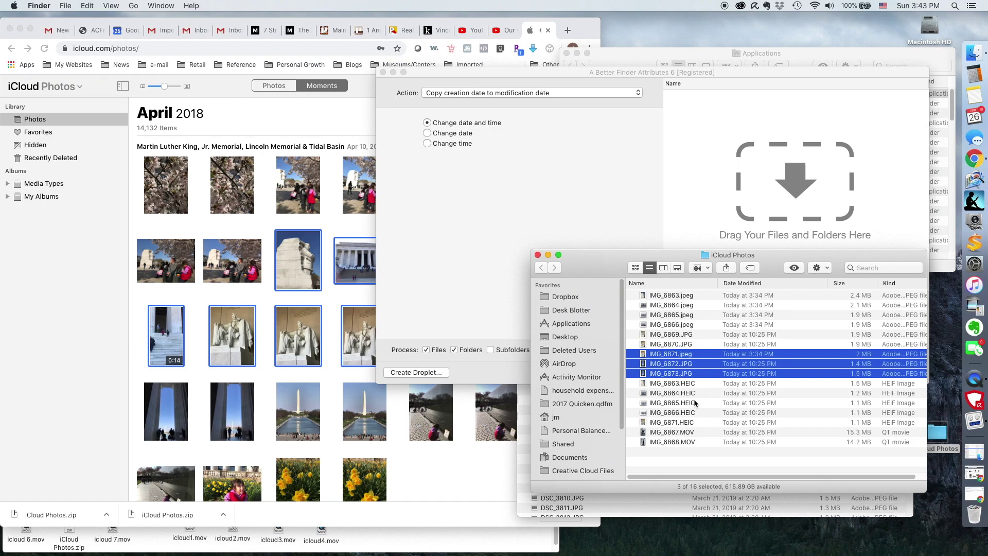
left_click(703, 344)
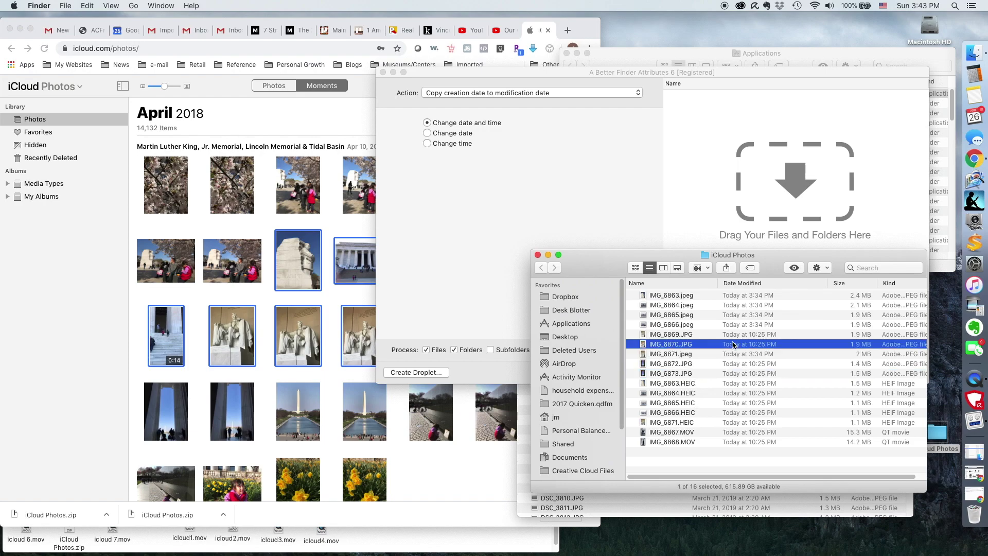
left_click(703, 370)
left_click(702, 295, "shift")
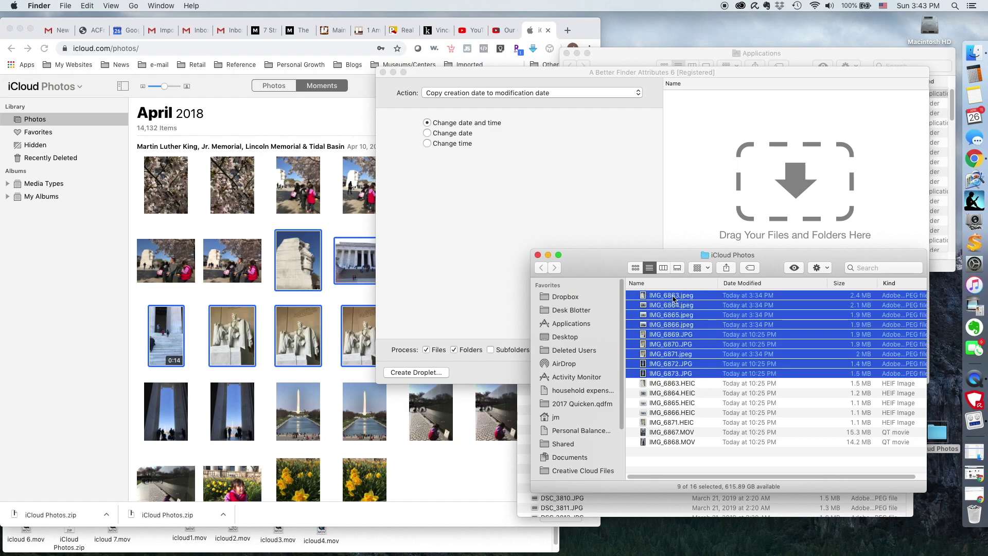
left_click_drag(674, 298, 695, 301)
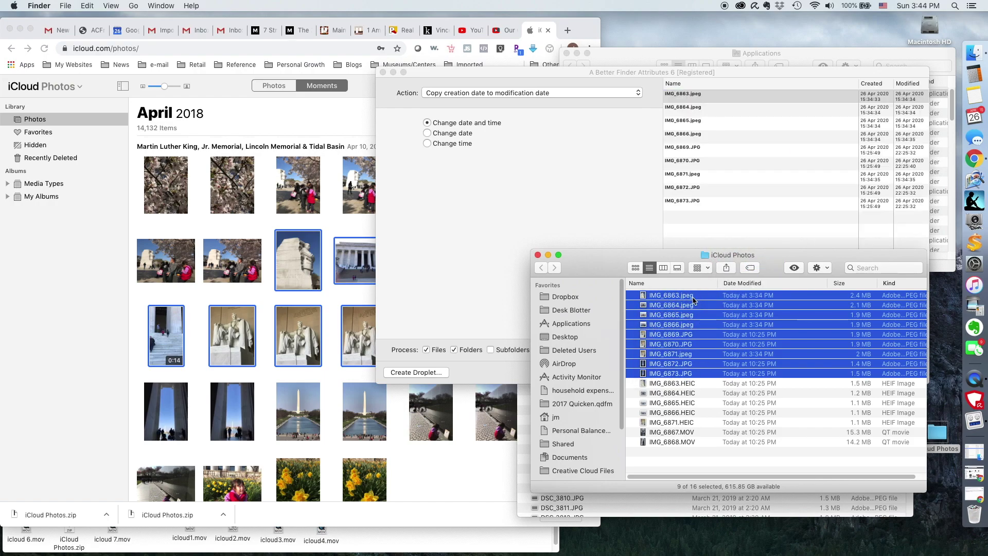
- Add the movies IMG_6867.MOV and IMG_6868.MOV to the file list
left_click(696, 440)
left_click(693, 434, "shift")
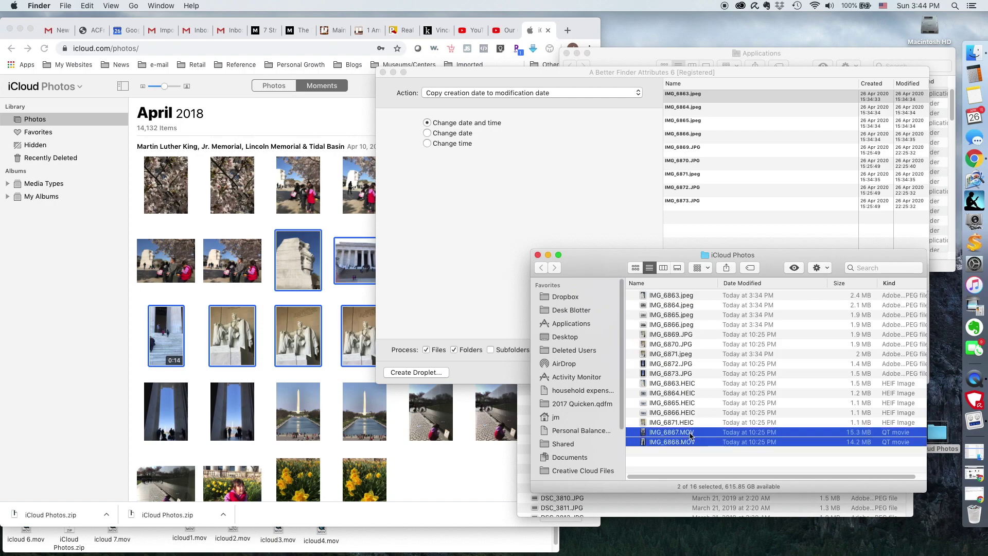
left_click_drag(690, 435, 755, 230)
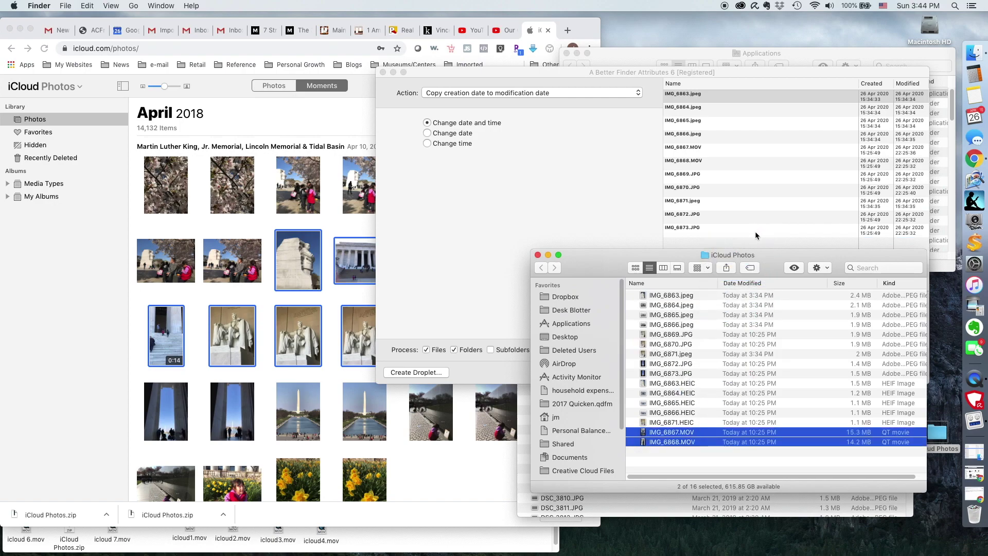
left_click(878, 101)
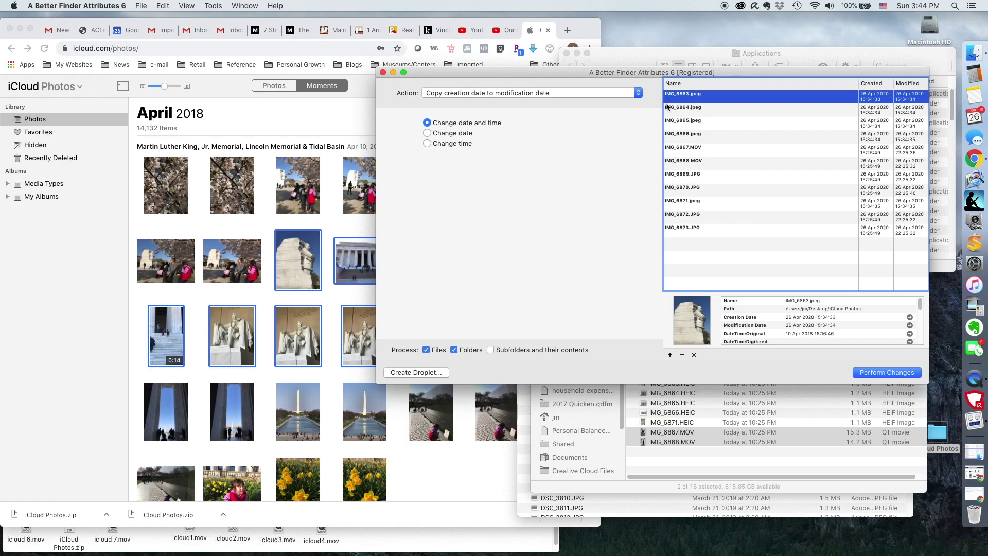
- Set the action to Copy EXIF timestamp to creation date and check IMG_6863–IMG_6866 dates
left_click(568, 95)
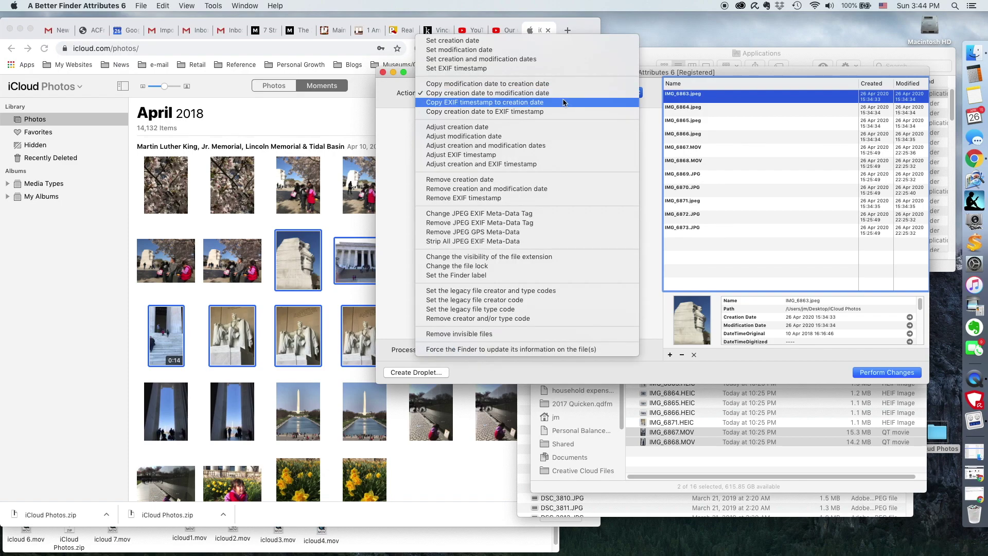
left_click(455, 99)
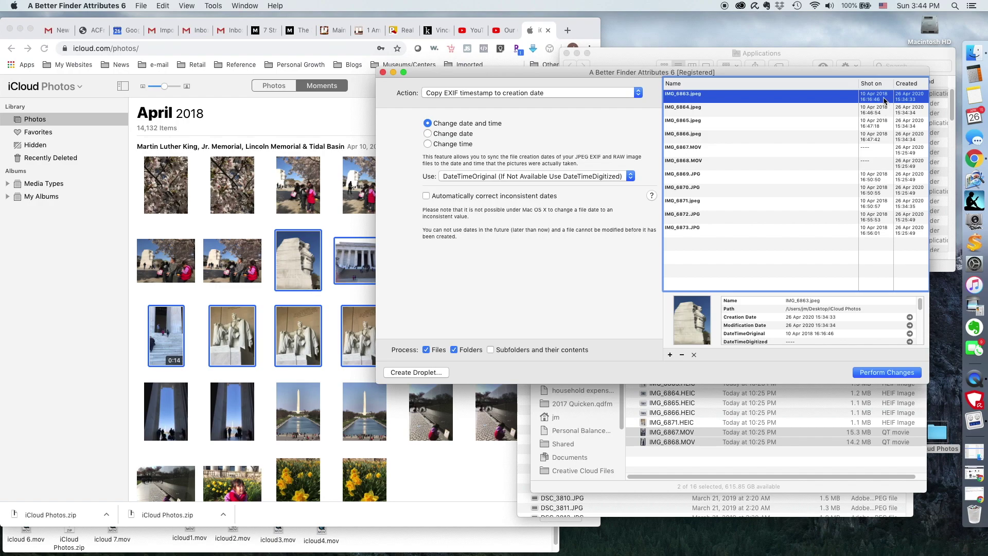
left_click(885, 107)
left_click(885, 98)
left_click(886, 112)
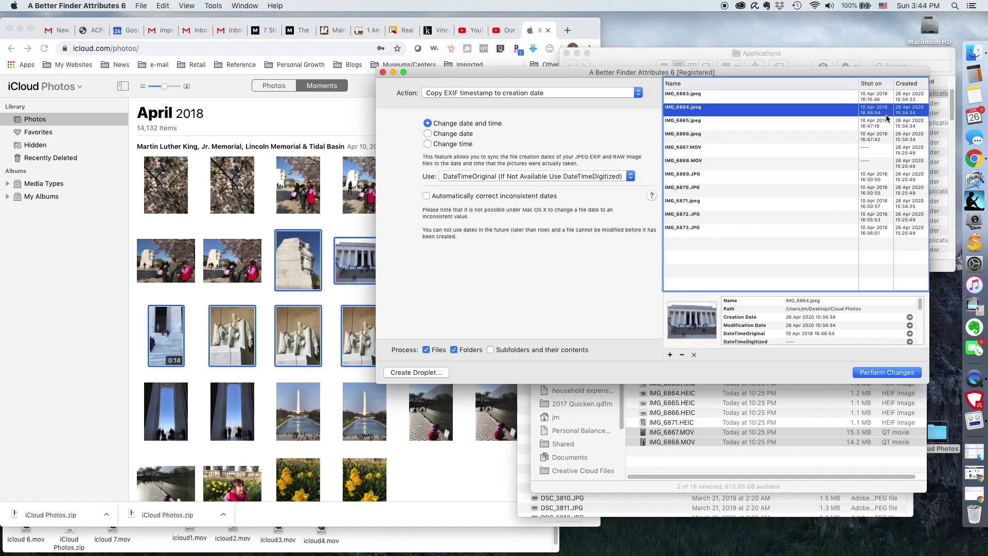
left_click(885, 126)
left_click(885, 137)
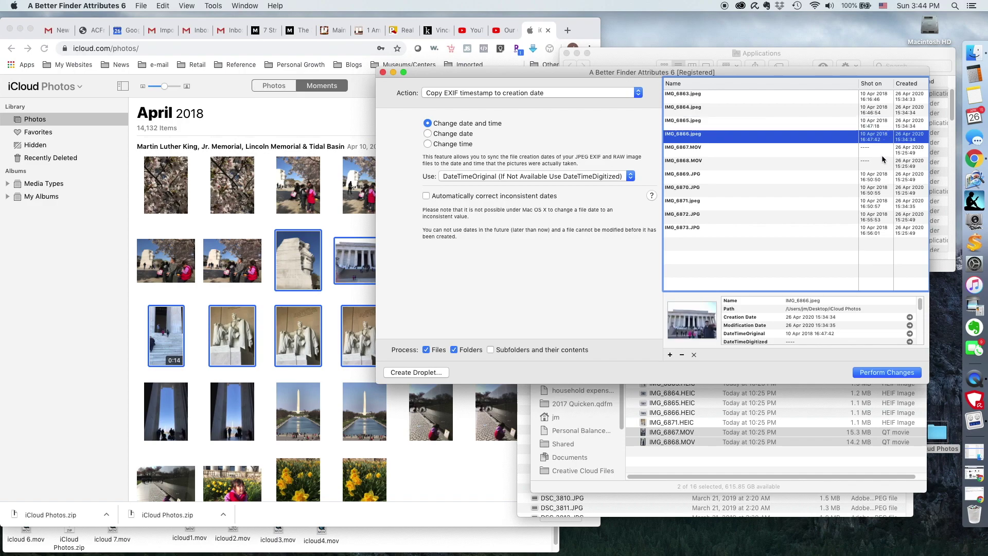
- Compare the Shot on and Created dates of IMG_6867.MOV and IMG_6868.MOV against the photos
left_click(880, 154)
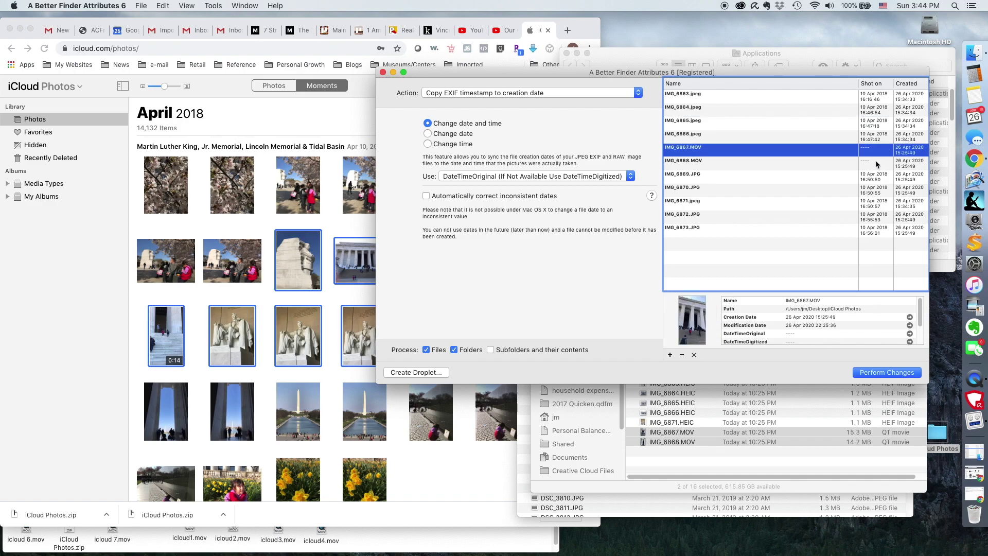
left_click(878, 162)
left_click(878, 154)
left_click(875, 162)
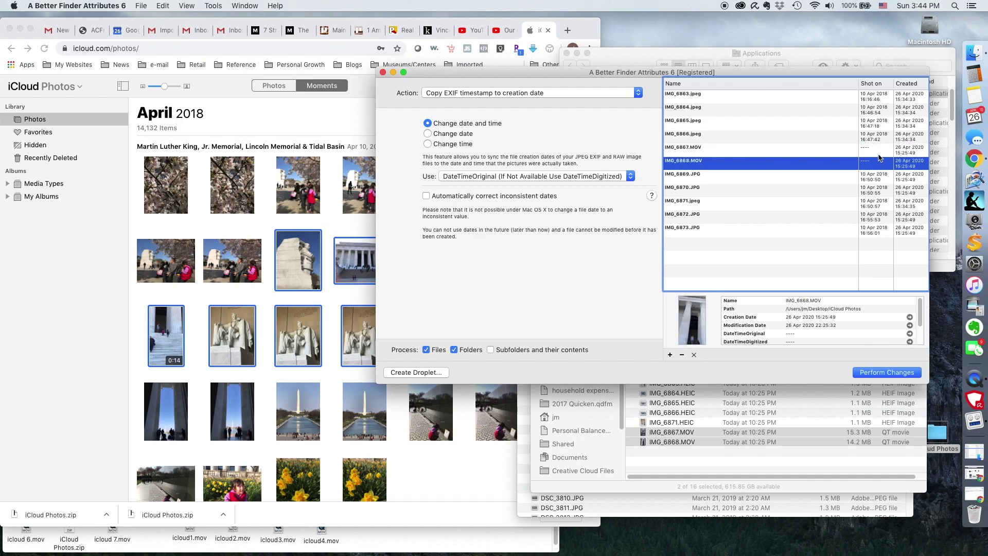
left_click(879, 154)
left_click(878, 164)
left_click(879, 153)
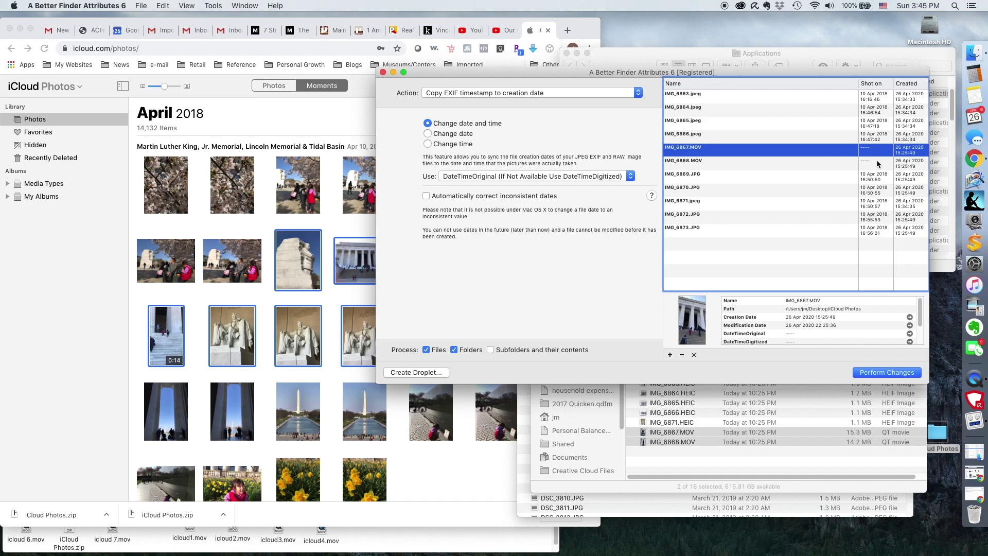
left_click(879, 161)
left_click(877, 153)
left_click(878, 163)
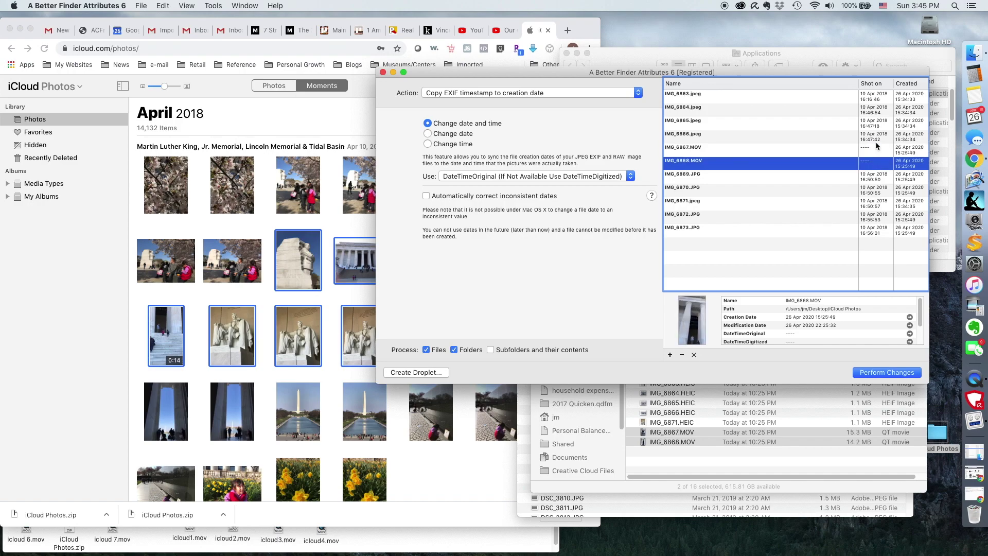
left_click(878, 139)
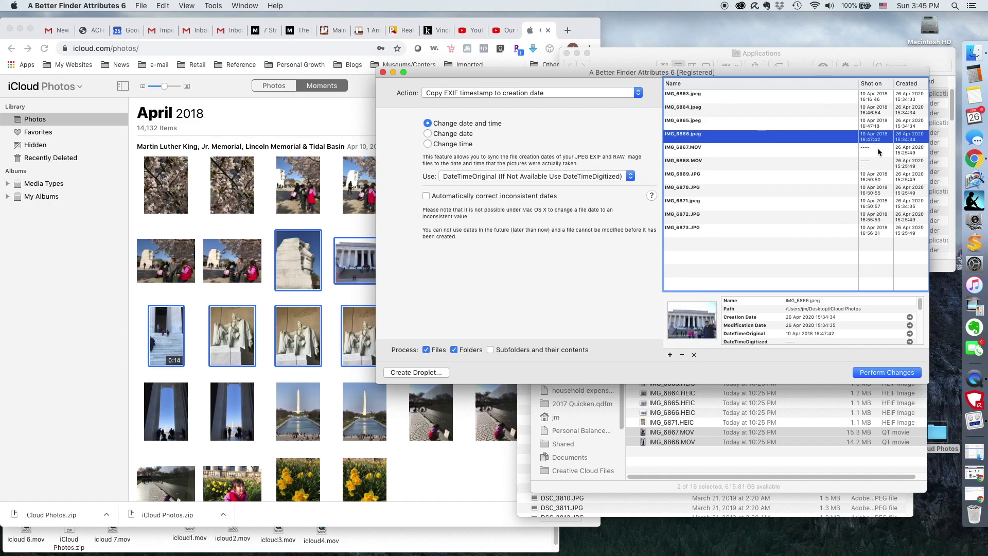
left_click(879, 128)
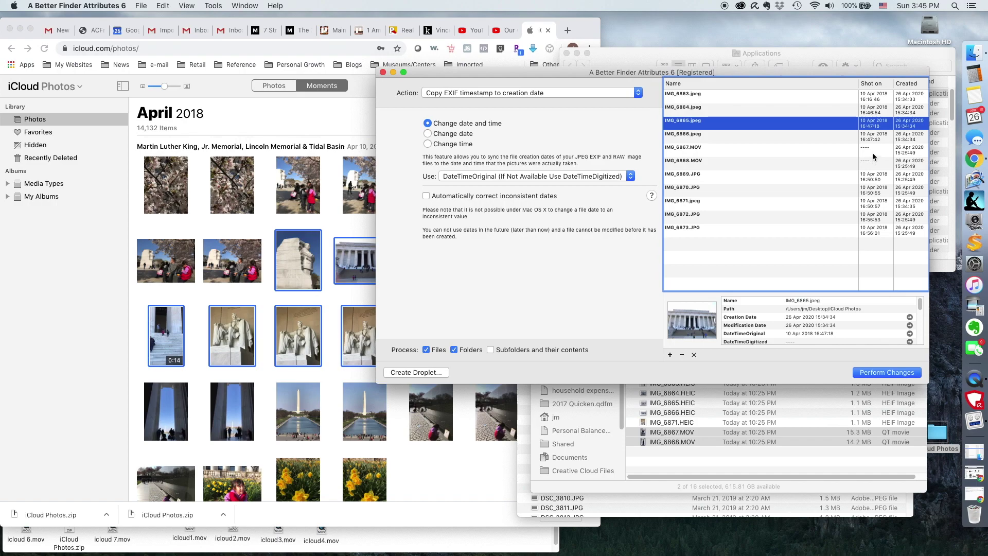
left_click(874, 154)
left_click(874, 166)
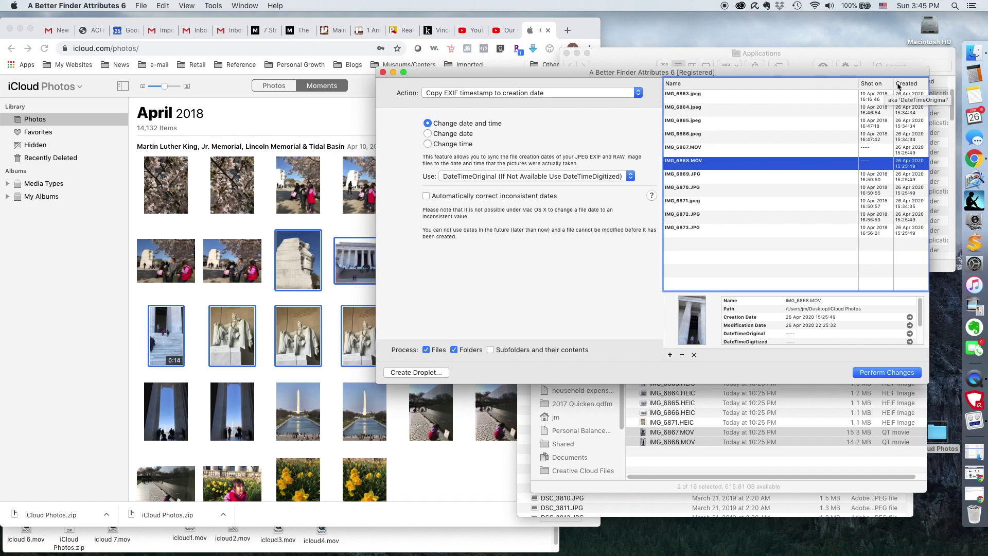
left_click(439, 97)
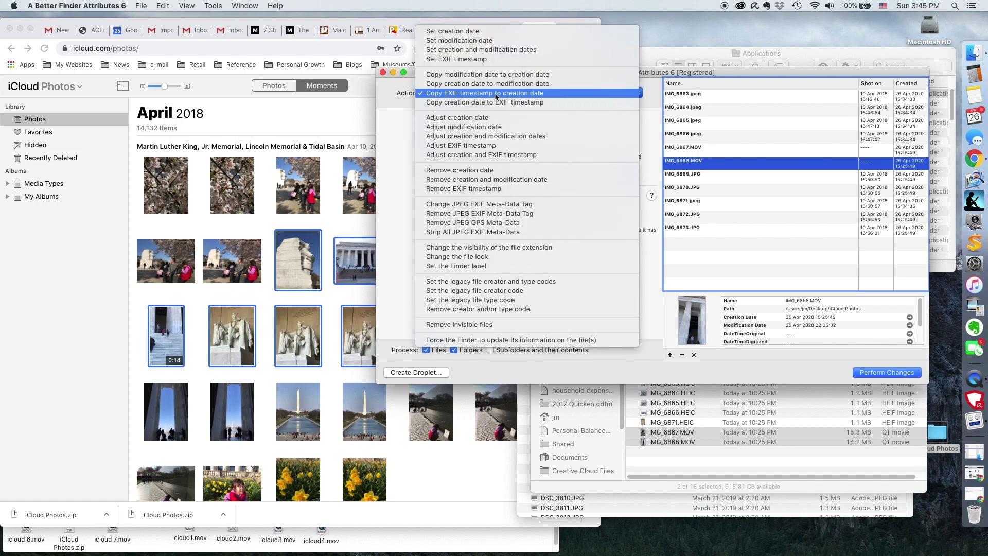
- Apply Copy EXIF timestamp to creation date to all 11 files and confirm success
left_click(706, 97)
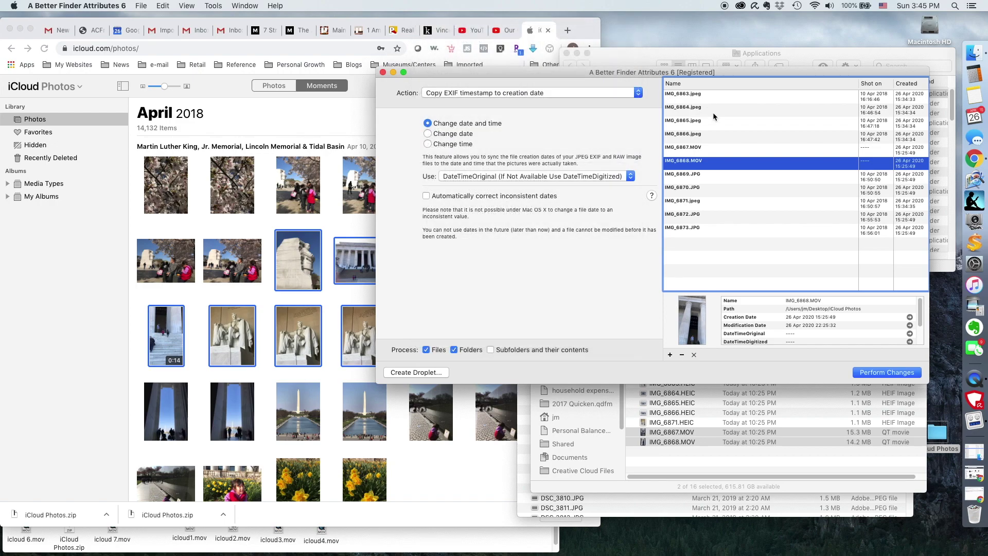
left_click(875, 374)
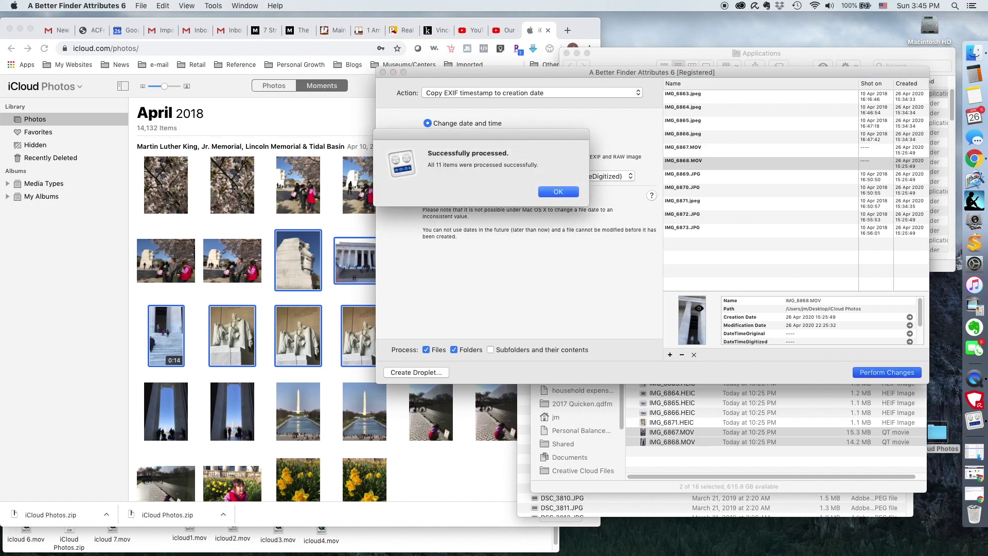
left_click(556, 194)
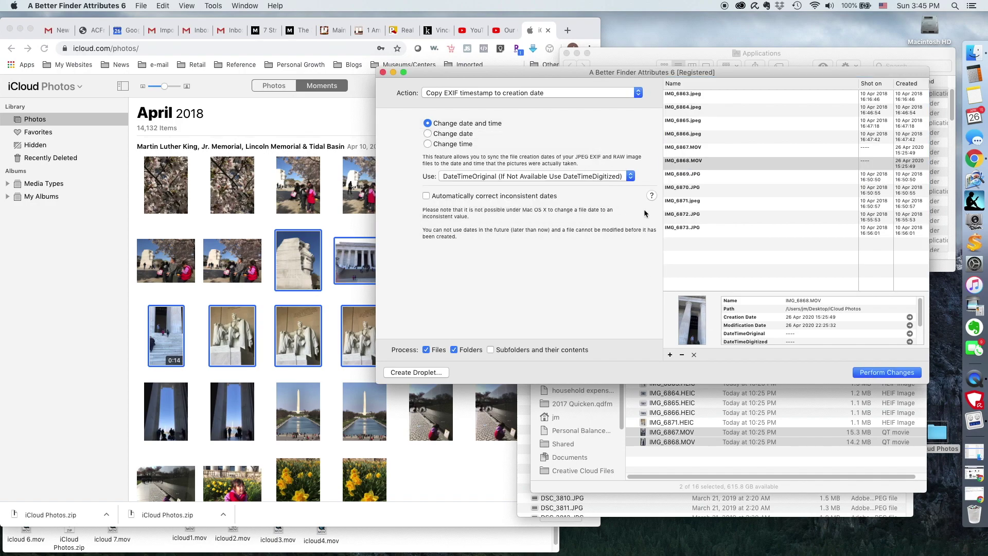
left_click(904, 112)
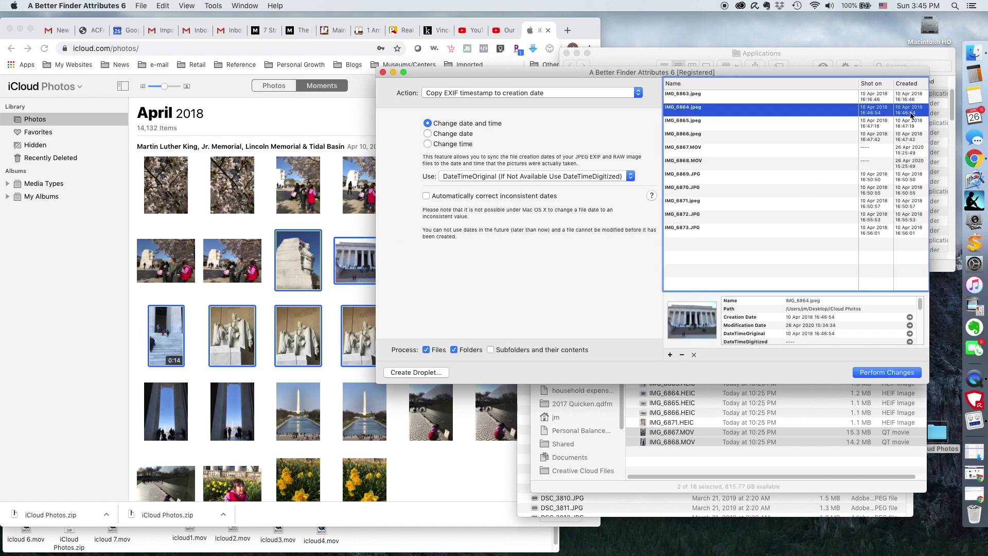
- Verify the JPEG files' creation dates now read 10 Apr 2018
left_click(908, 95)
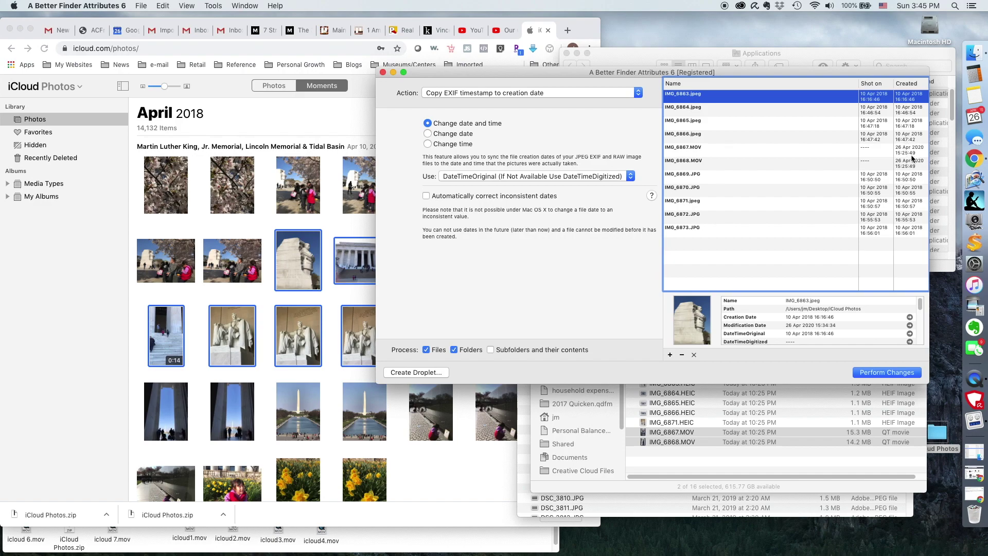
left_click(914, 230)
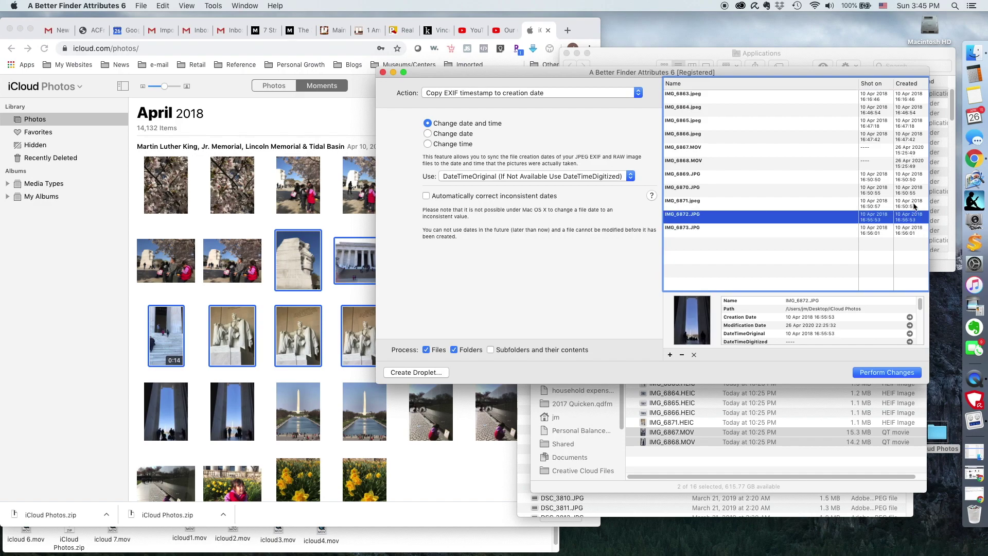
left_click(917, 95)
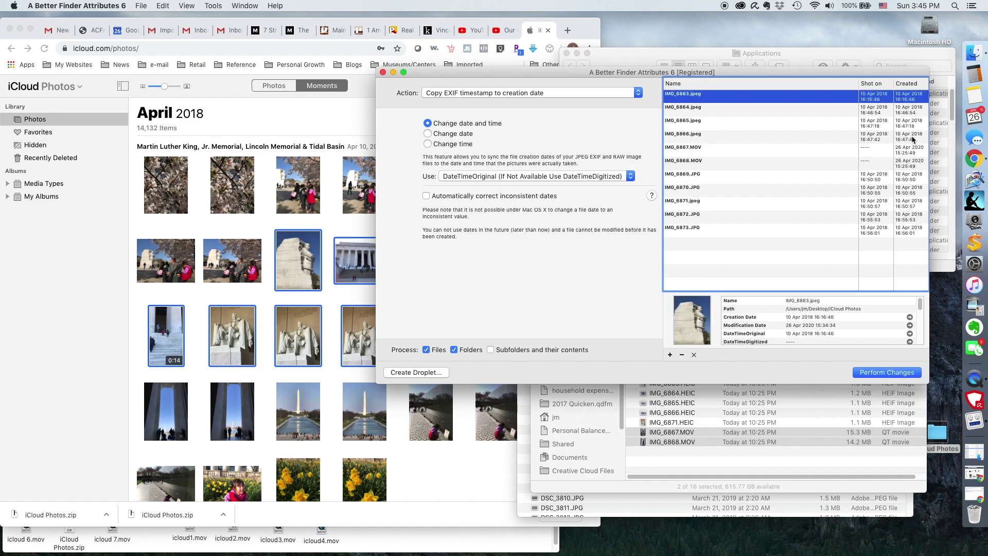
left_click(915, 137)
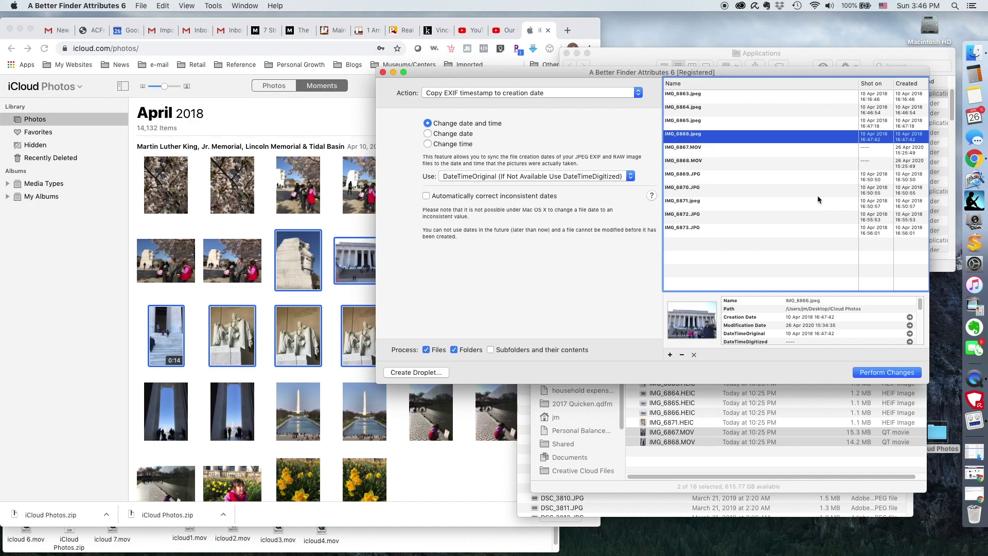
- Confirm IMG_6867.MOV and IMG_6868.MOV still show their 26 Apr 2020 dates
left_click(727, 150)
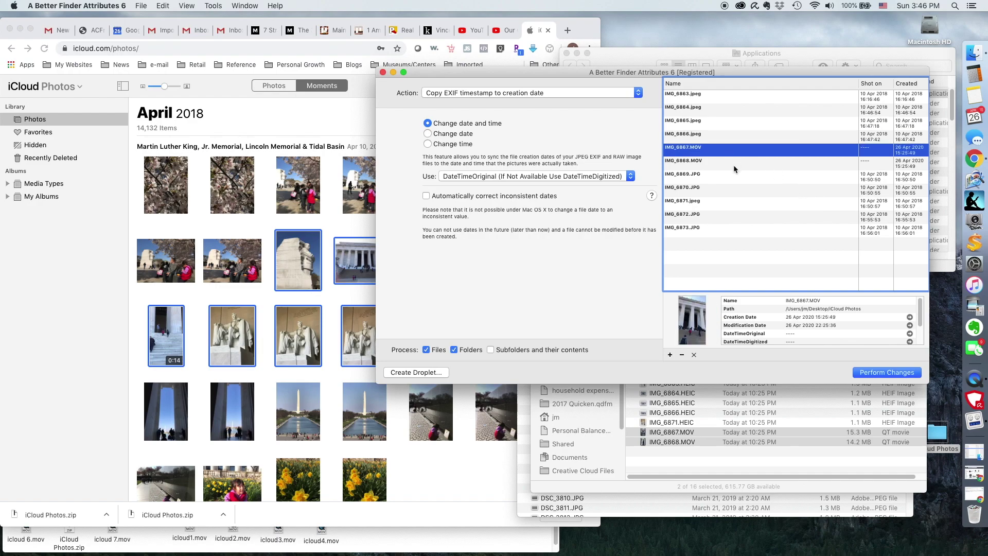
left_click(727, 161)
left_click(725, 154)
left_click(737, 397)
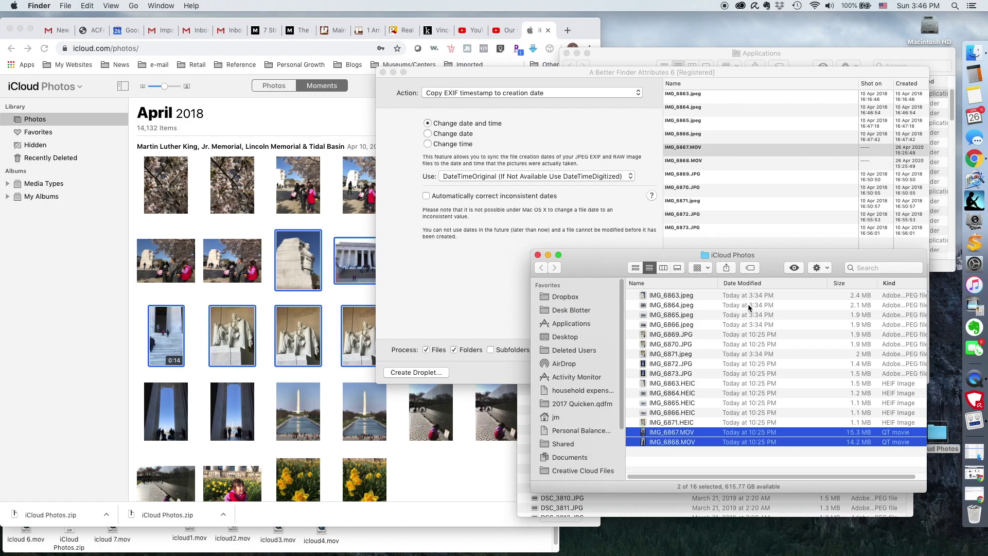
left_click(738, 147)
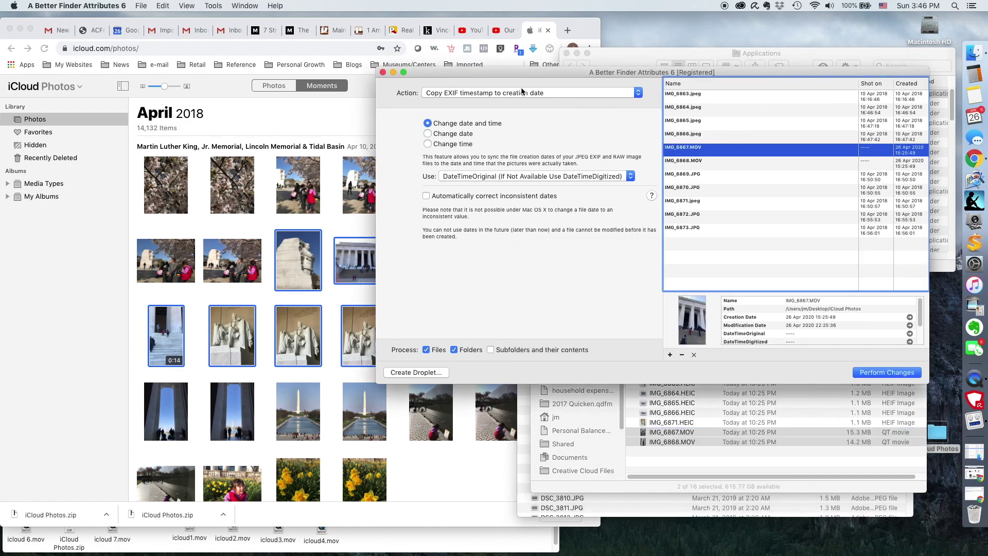
left_click(522, 92)
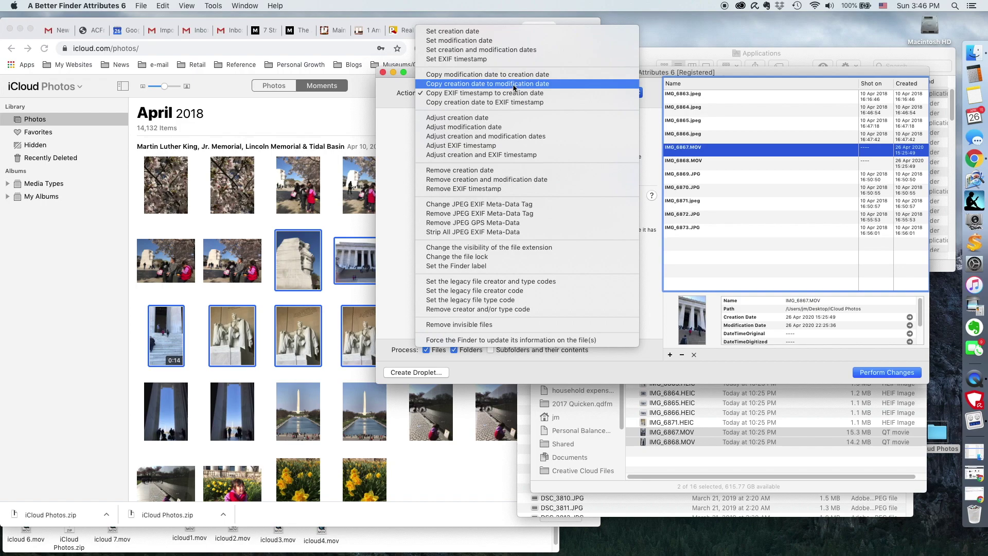
- Copy creation date to modification date for all 11 files and confirm success
left_click(514, 84)
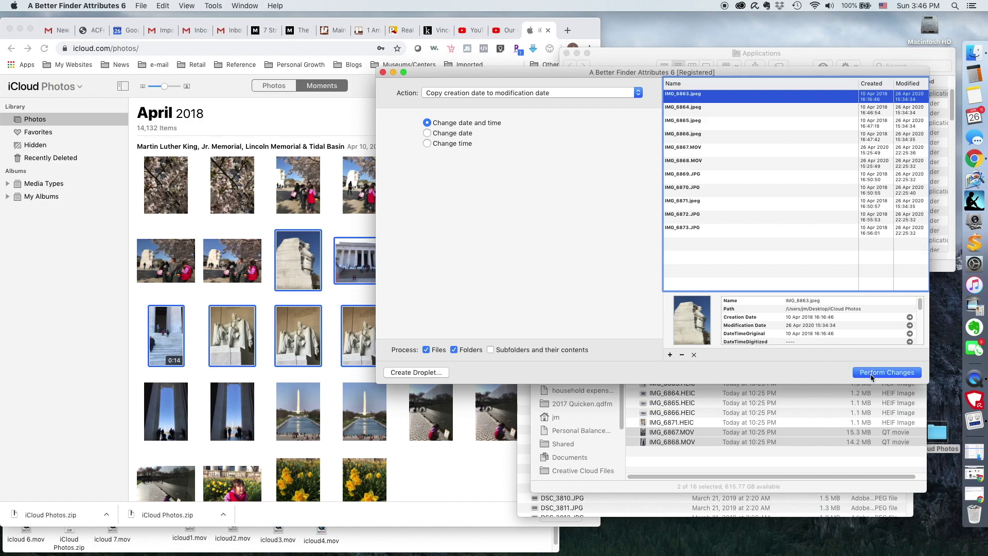
left_click(871, 377)
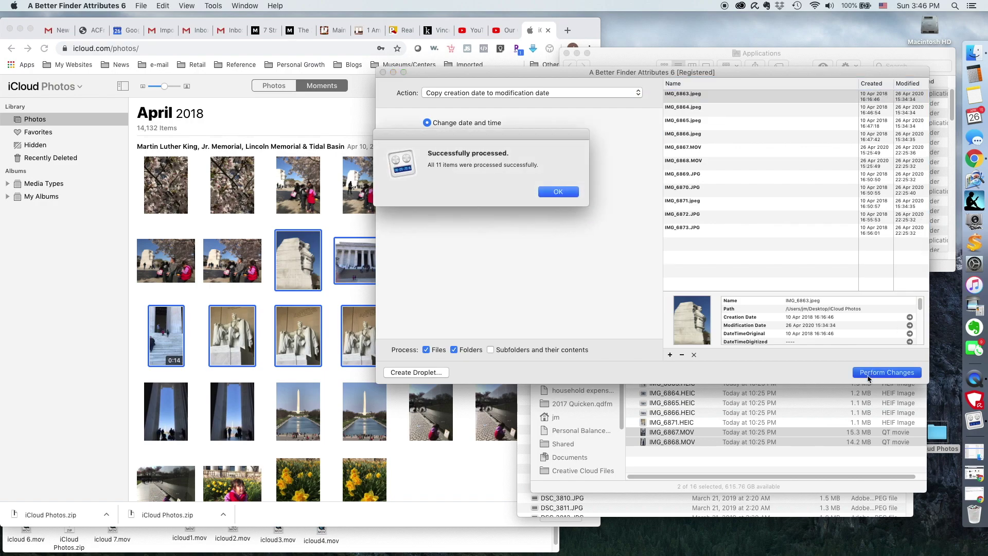
left_click(569, 193)
left_click(771, 431)
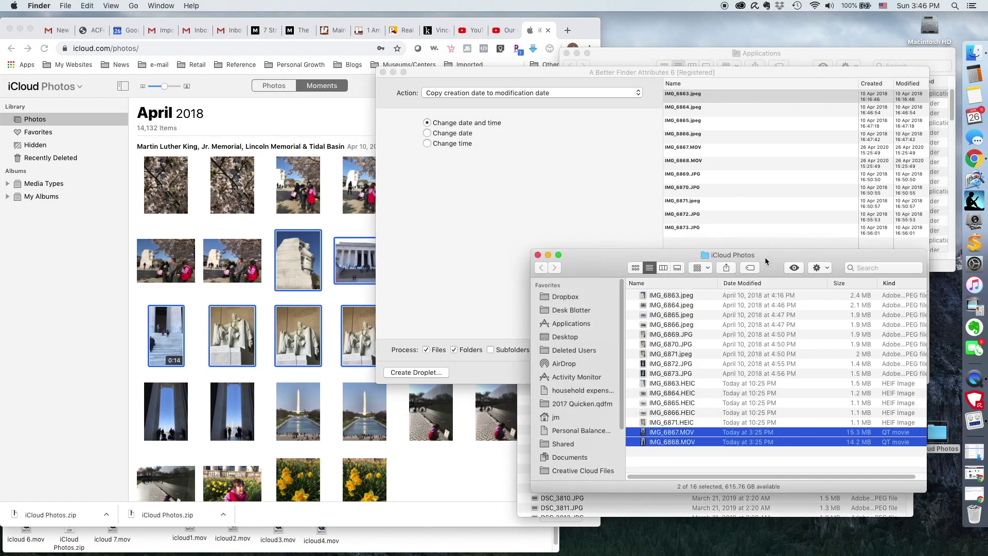
- Reposition the iCloud Photos window and reselect photos starting at IMG_6863.jpeg
left_click_drag(768, 255, 756, 252)
left_click(716, 297)
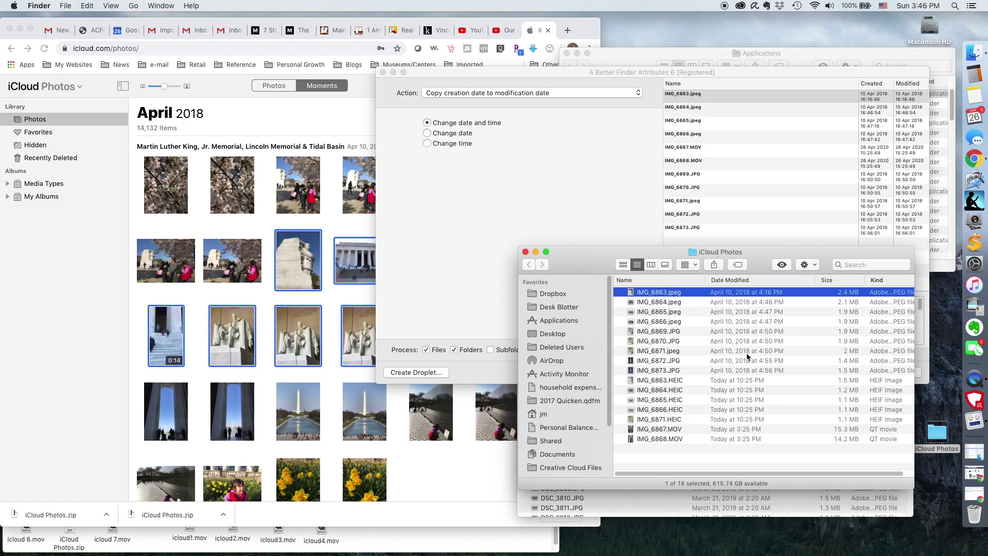
left_click(759, 371, "shift")
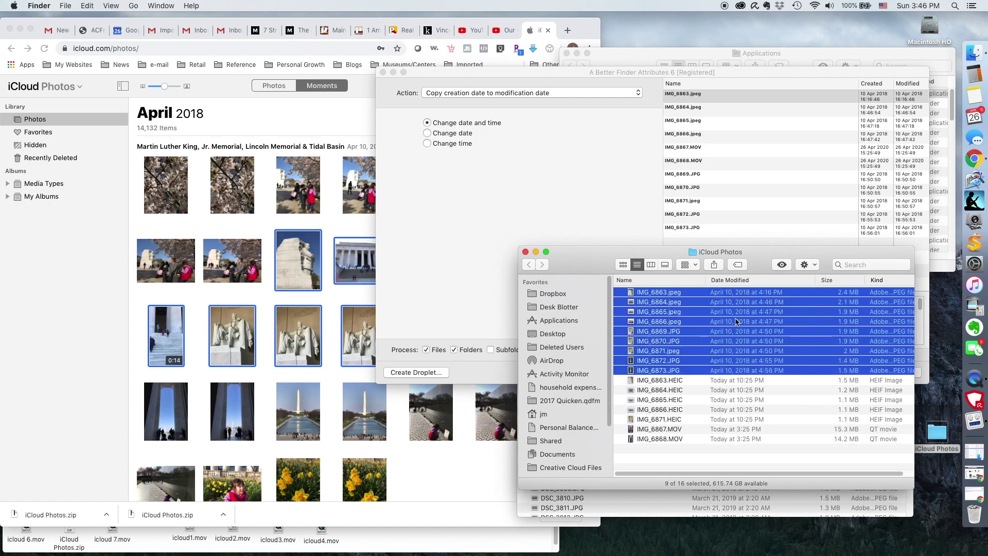
left_click(750, 312)
left_click(748, 294)
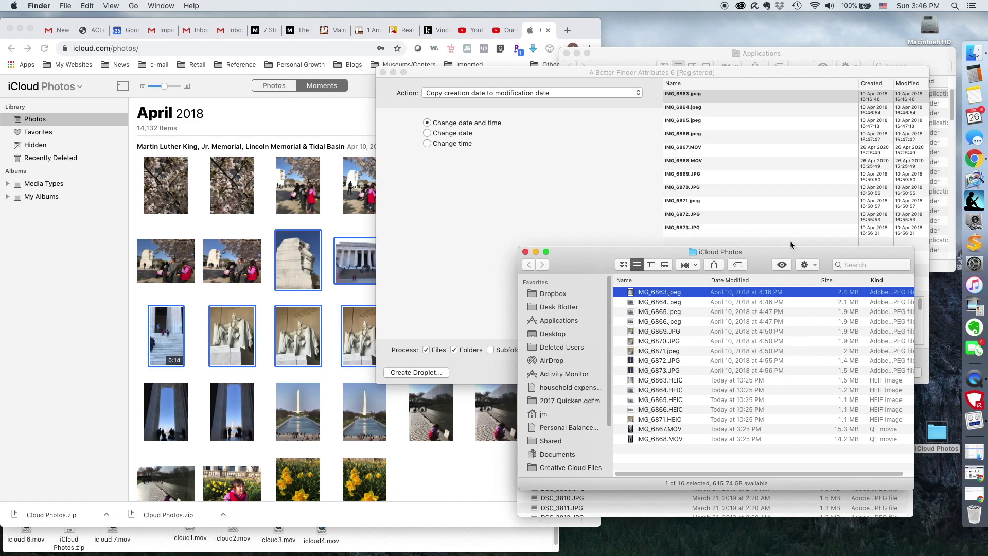
left_click(786, 221)
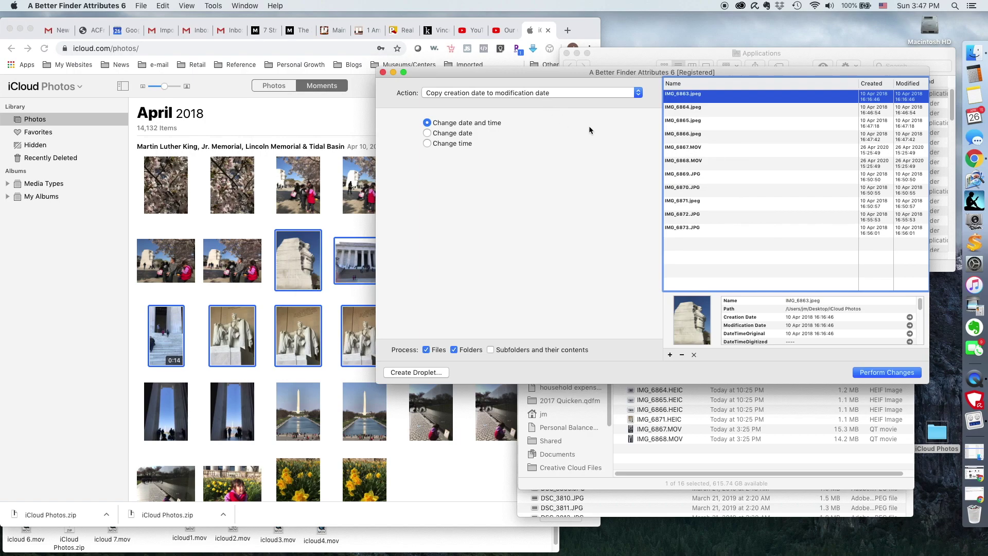
- Relaunch A Better Finder Attributes 6 empty and select IMG_6867.MOV and IMG_6868.MOV
key("super+q")
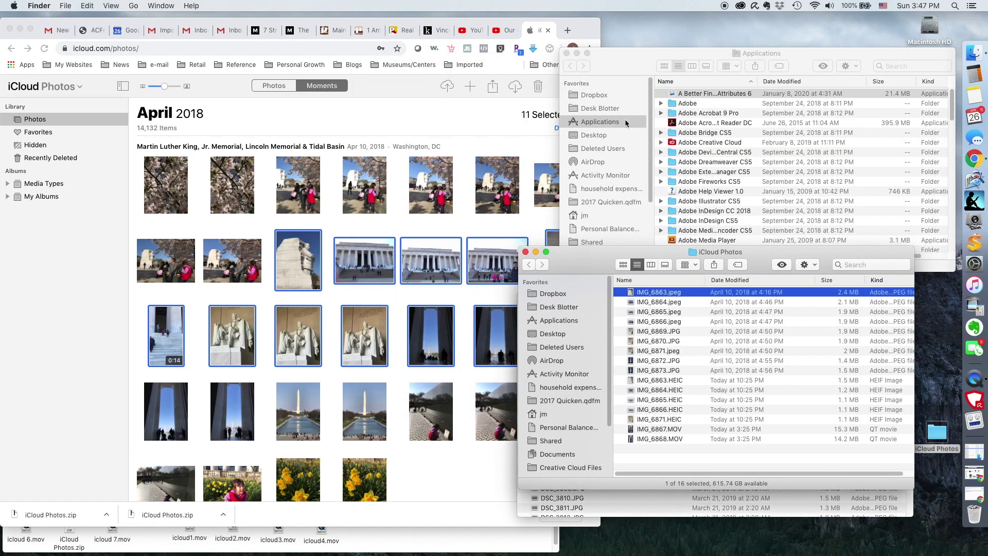
left_click(717, 95)
key("super+o")
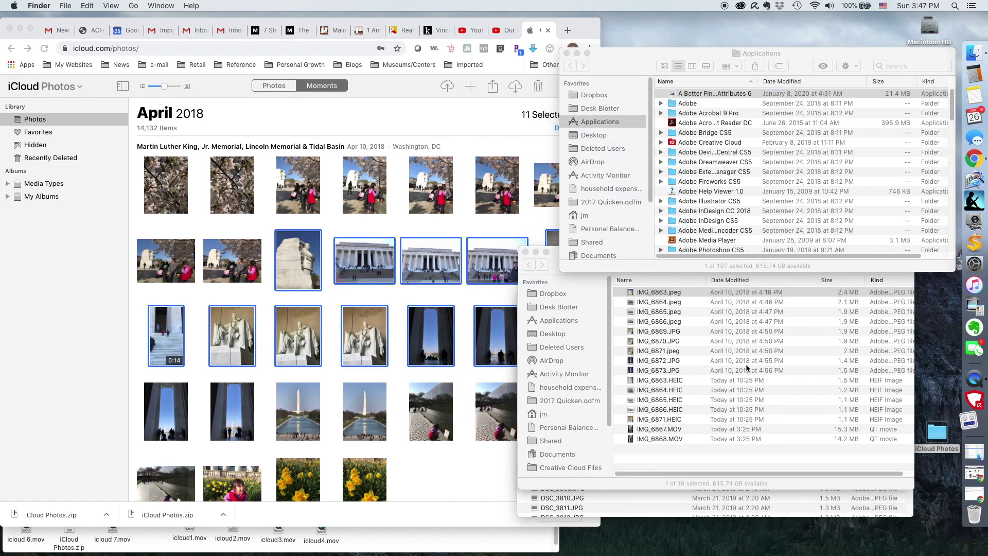
left_click(730, 432)
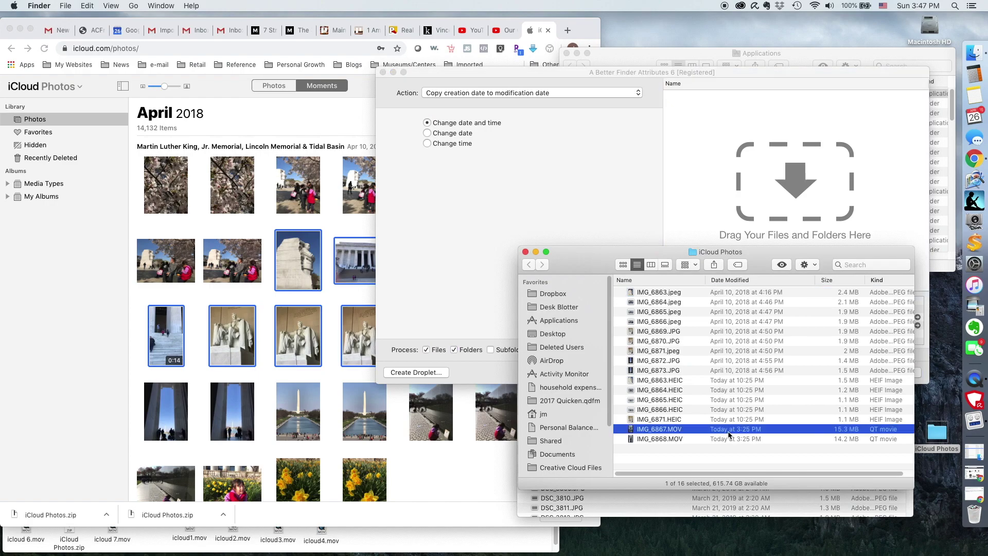
left_click(733, 441, "shift")
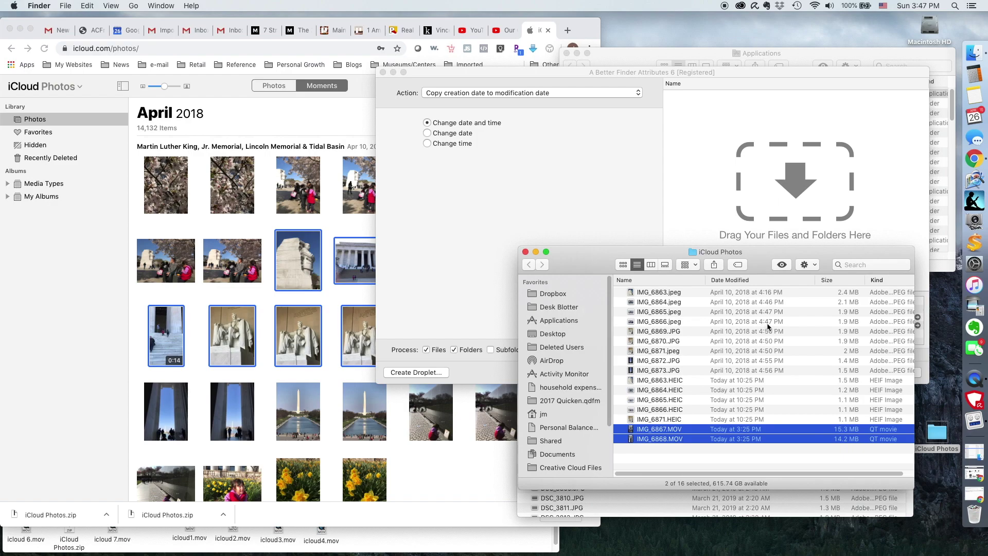
- Load IMG_6867.MOV and IMG_6868.MOV into the list and choose Adjust creation date
left_click_drag(723, 432, 812, 195)
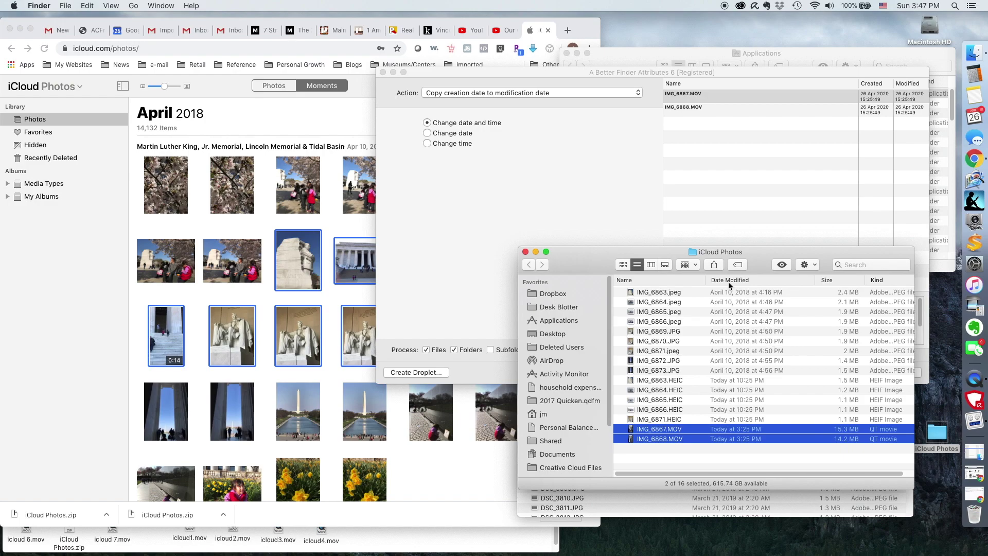
left_click(691, 168)
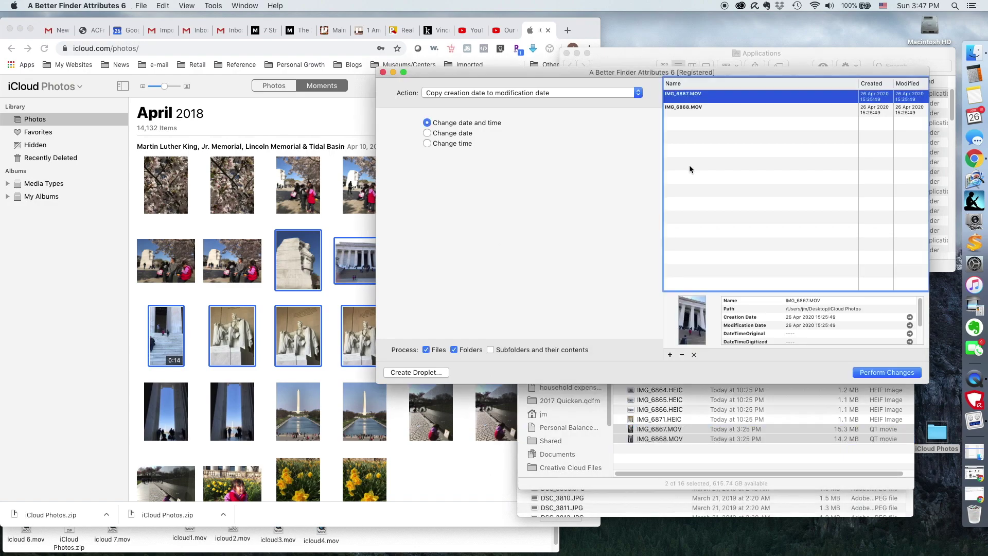
left_click(565, 93)
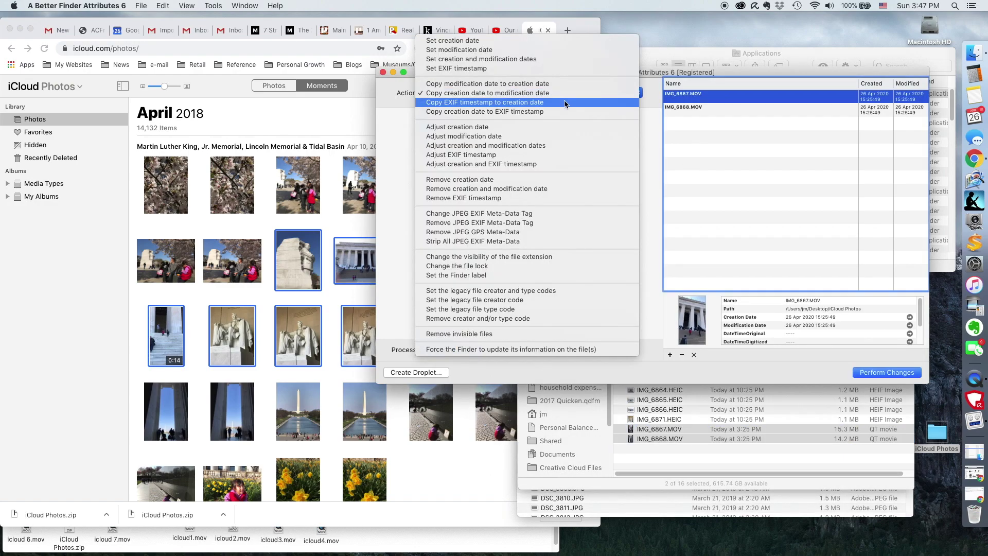
left_click(490, 129)
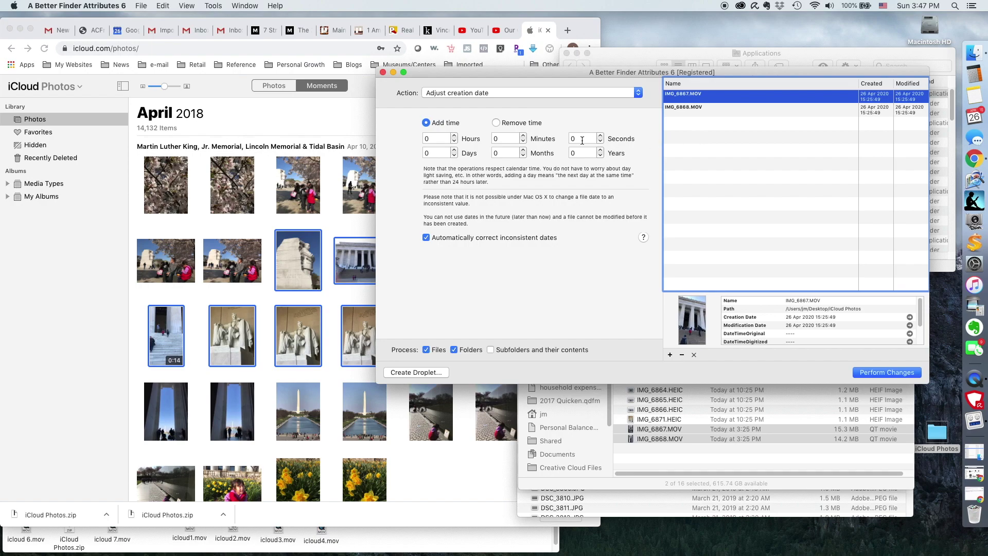
left_click(484, 94)
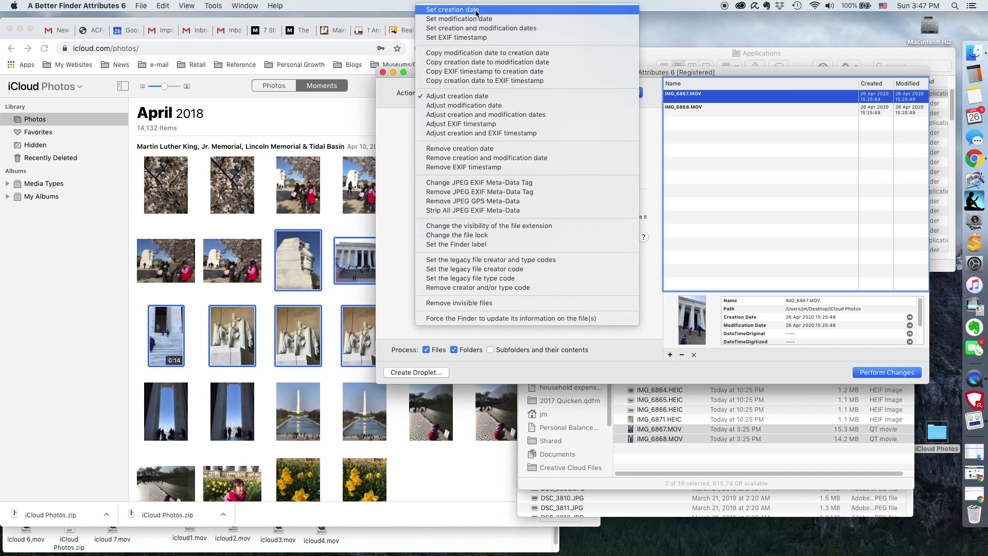
- Choose Set creation date and enter the date 4/10/2018
left_click(477, 10)
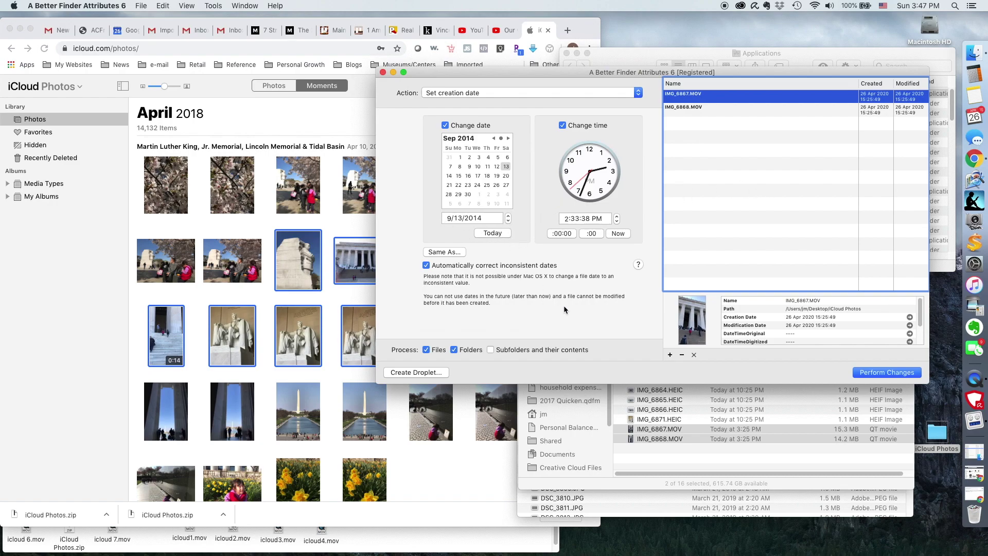
left_click(672, 423)
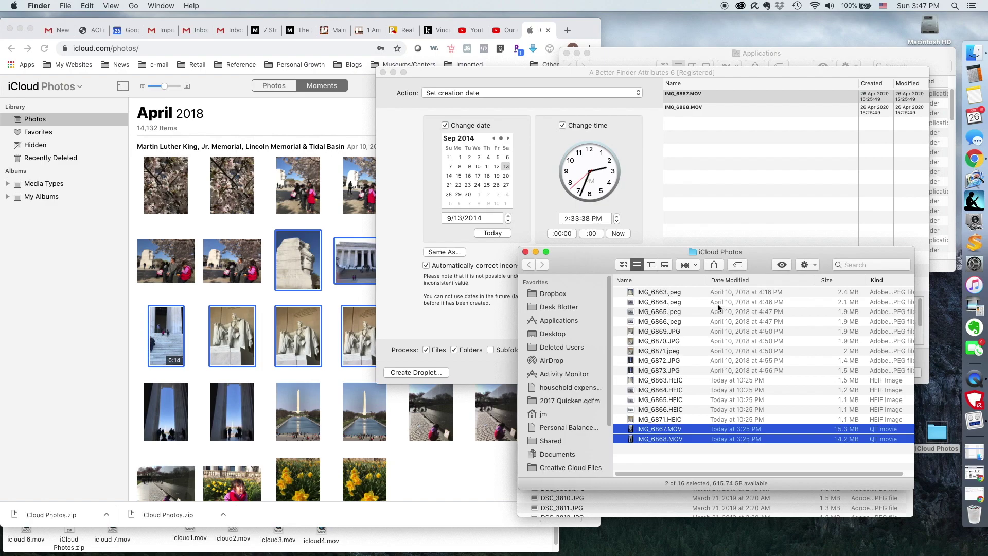
left_click(459, 239)
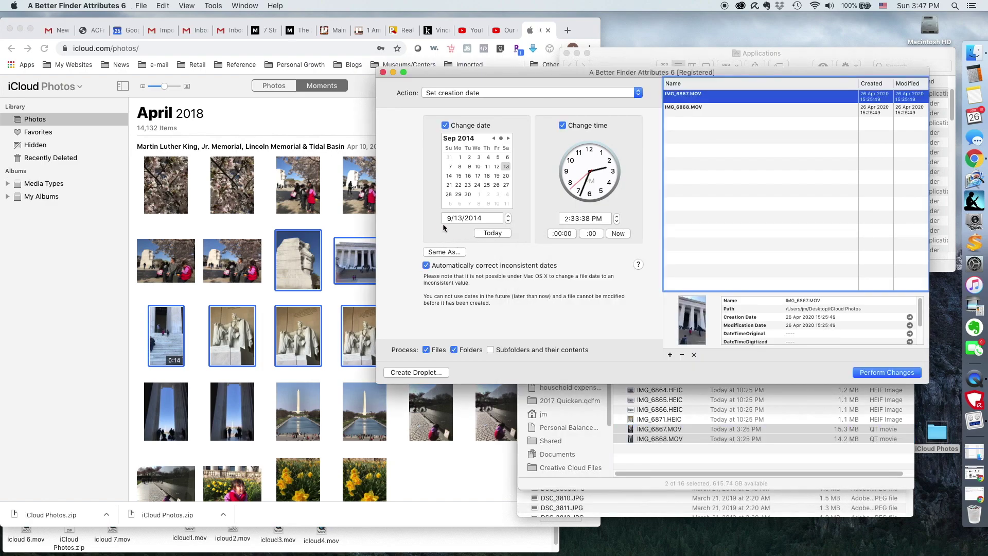
left_click(450, 218)
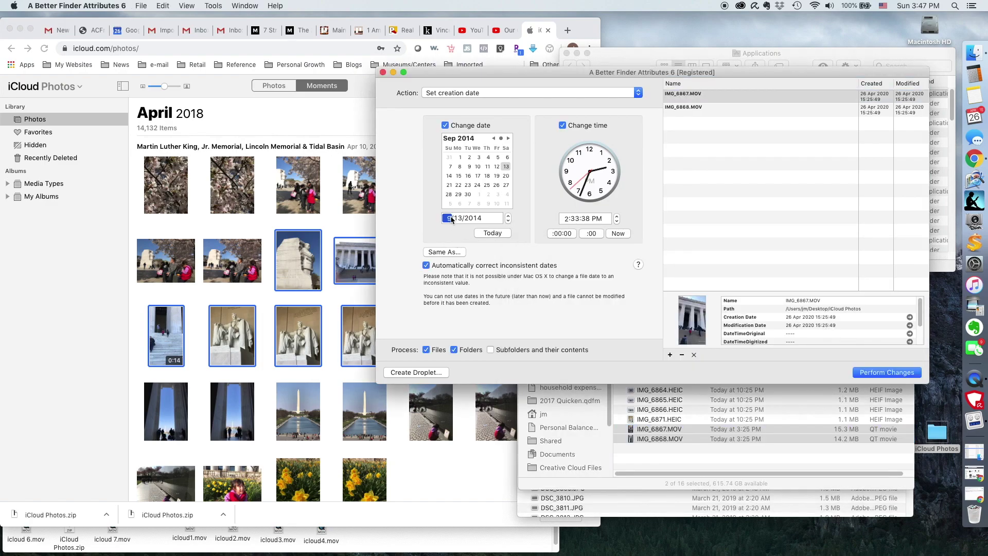
type("4")
key("Tab")
type("10")
key("Tab")
type("2018")
- Enter the time 4:48:38 PM and apply the new creation date to both movies
left_click(760, 456)
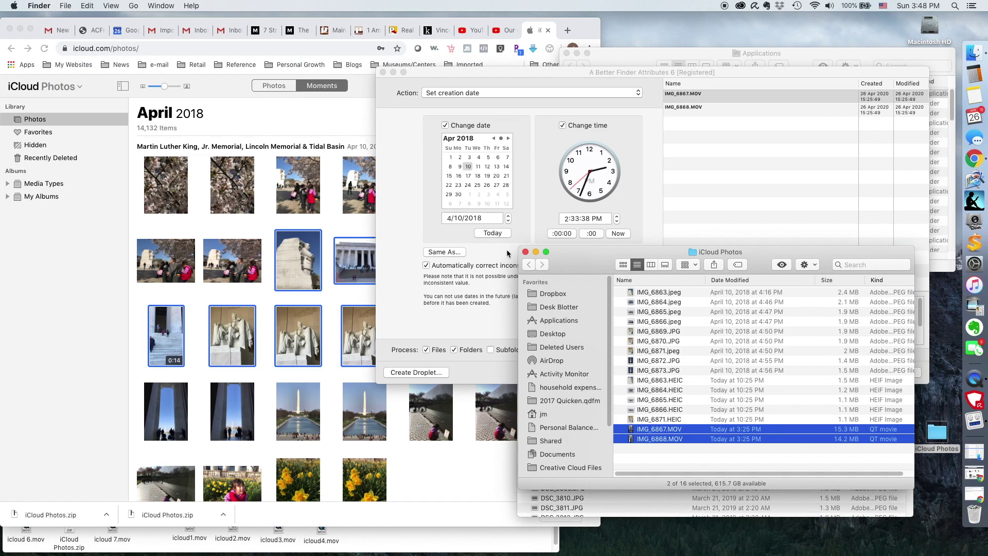
left_click(592, 218)
left_click(571, 220)
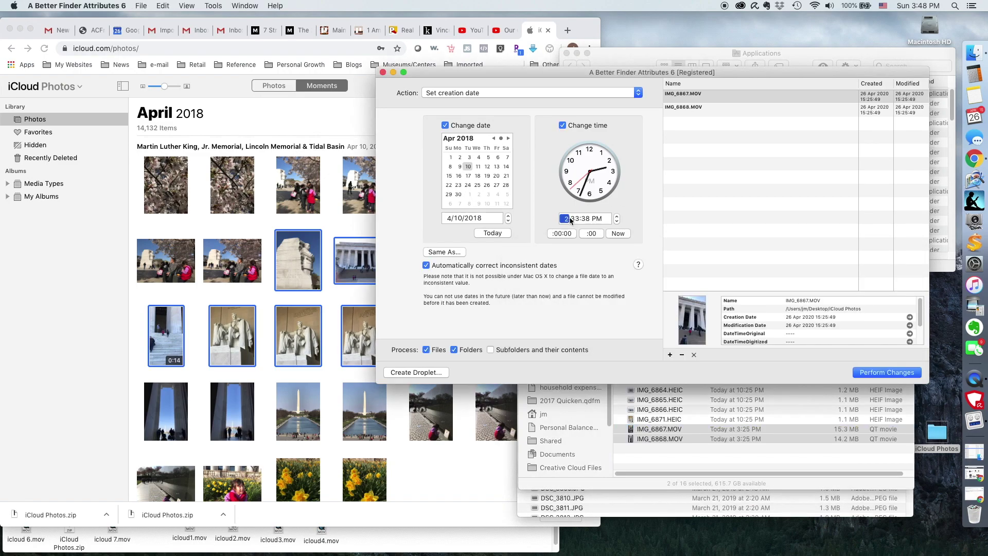
type("5")
type("4")
key("Tab")
type("48")
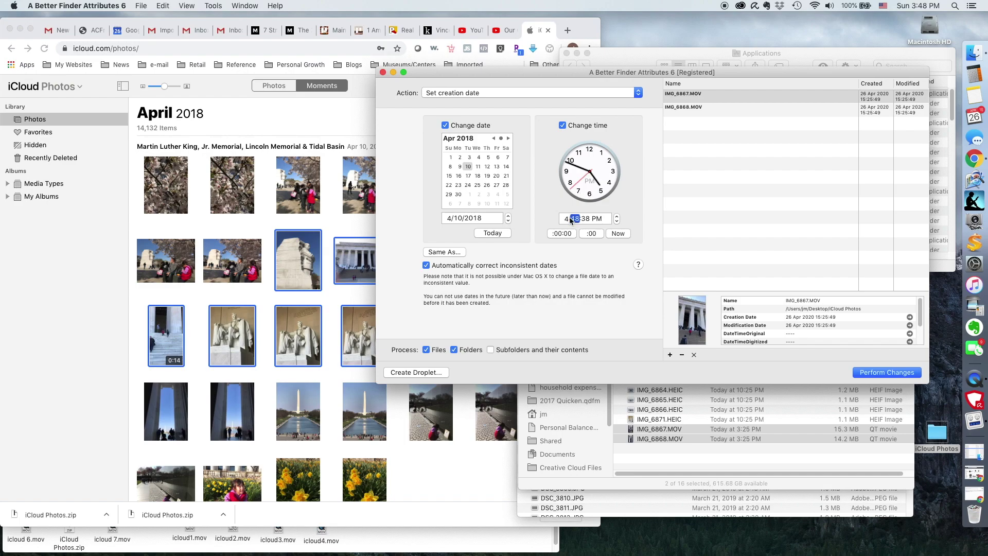
key("Tab")
key("Tab")
left_click(885, 374)
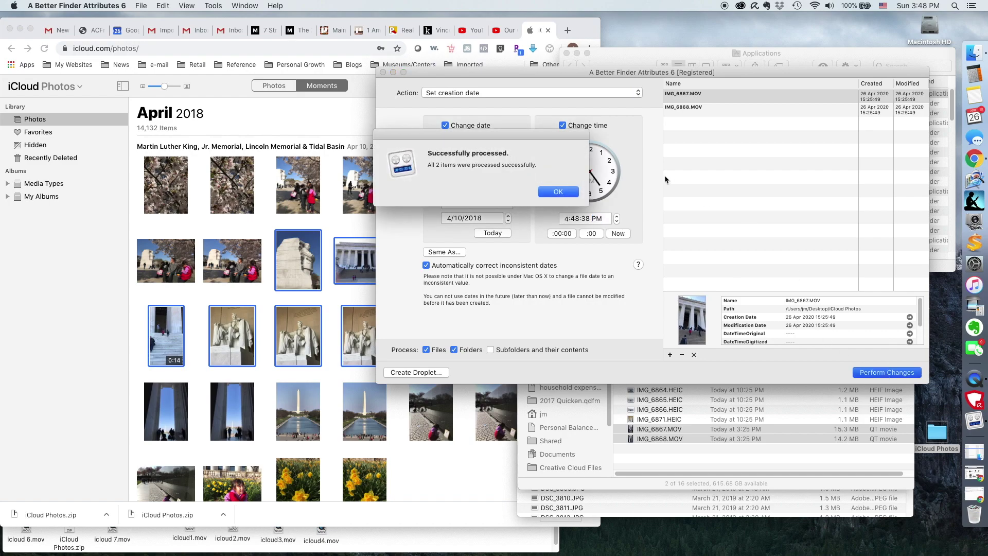
left_click(572, 193)
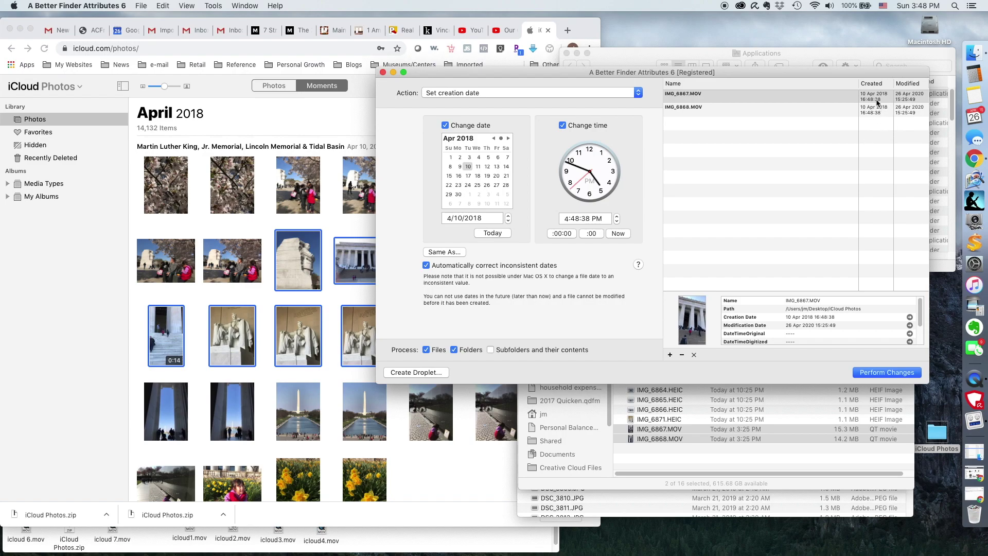
- Copy both movies' creation date into their modification dates, giving 10 Apr 2018 16:48:38
left_click(576, 93)
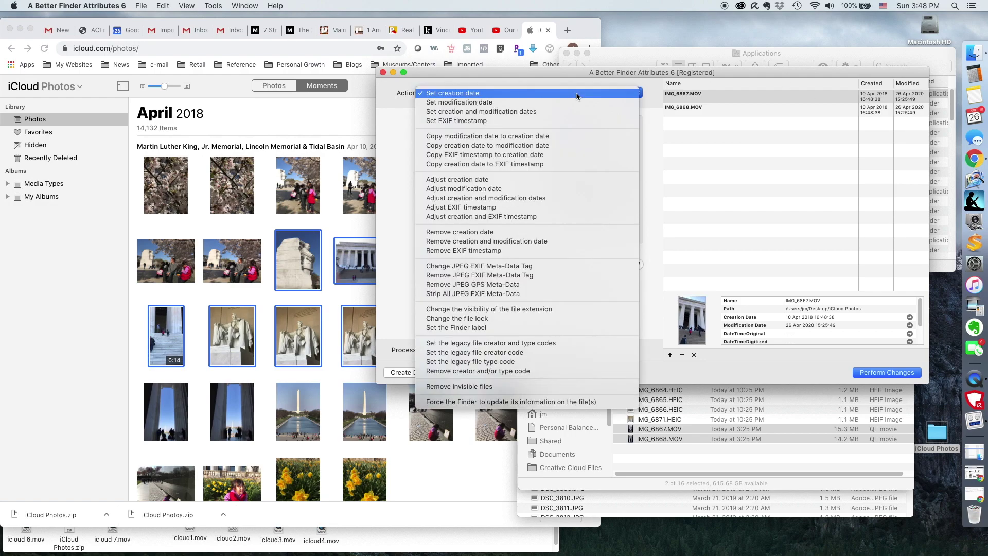
left_click(567, 149)
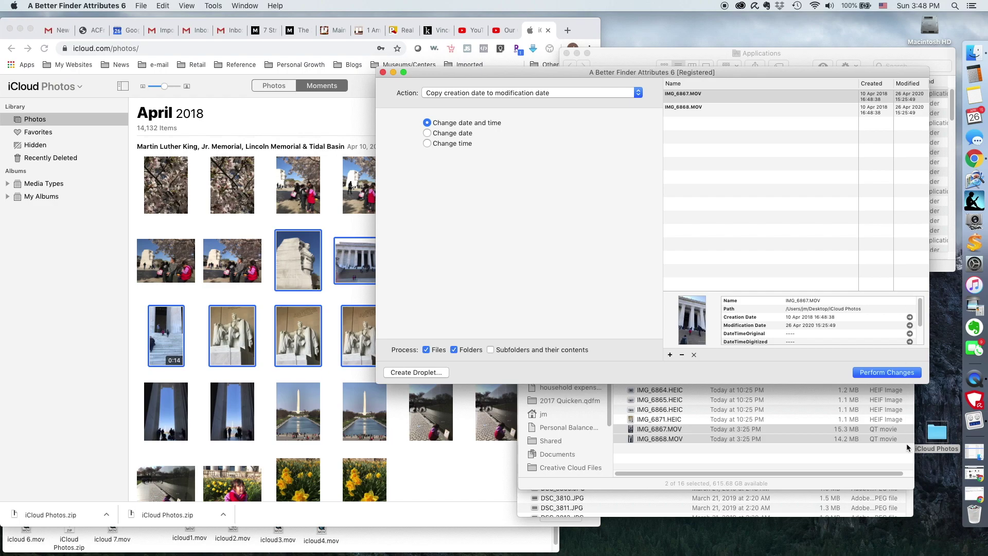
left_click(887, 372)
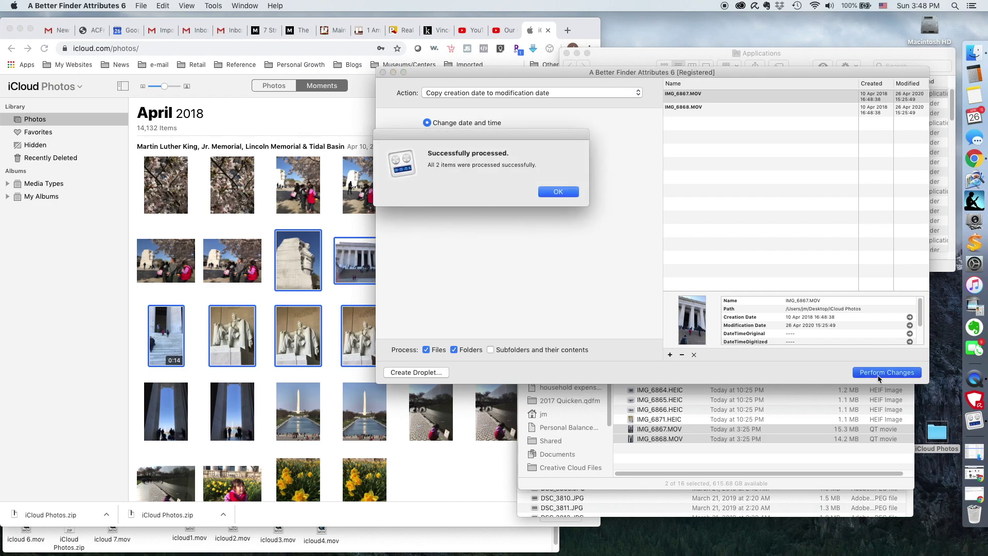
left_click(566, 199)
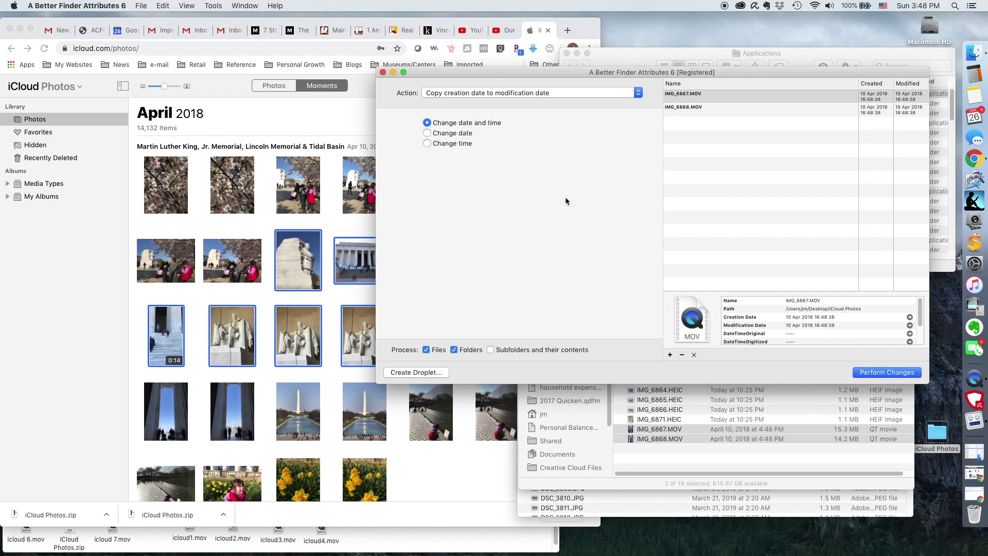
left_click(702, 406)
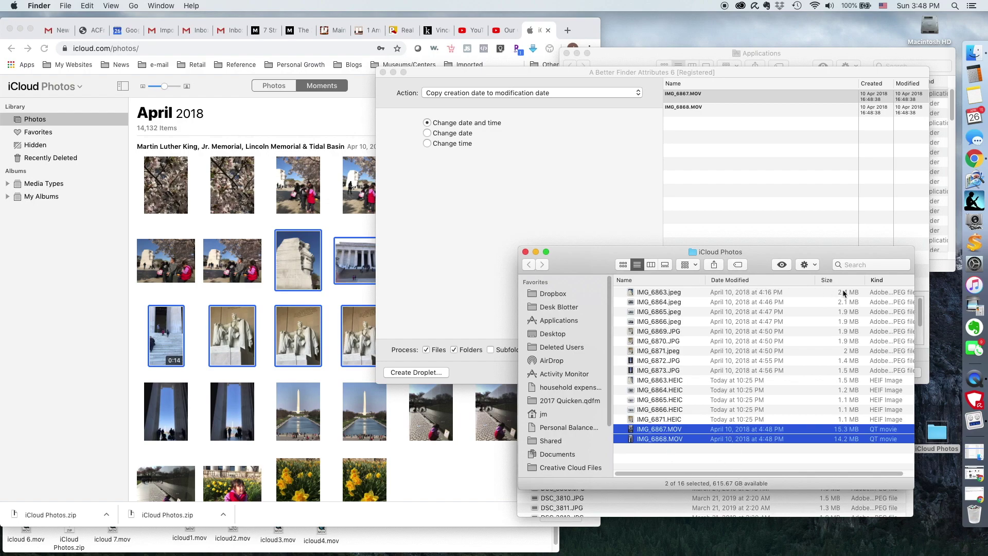
- Sort the iCloud Photos files by Date Modified, oldest first
left_click(654, 281)
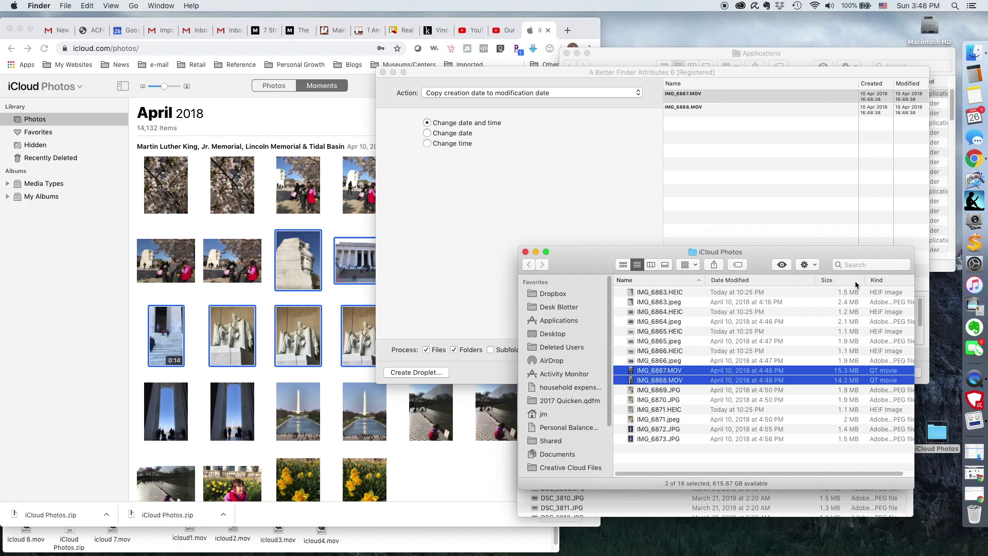
left_click(794, 280)
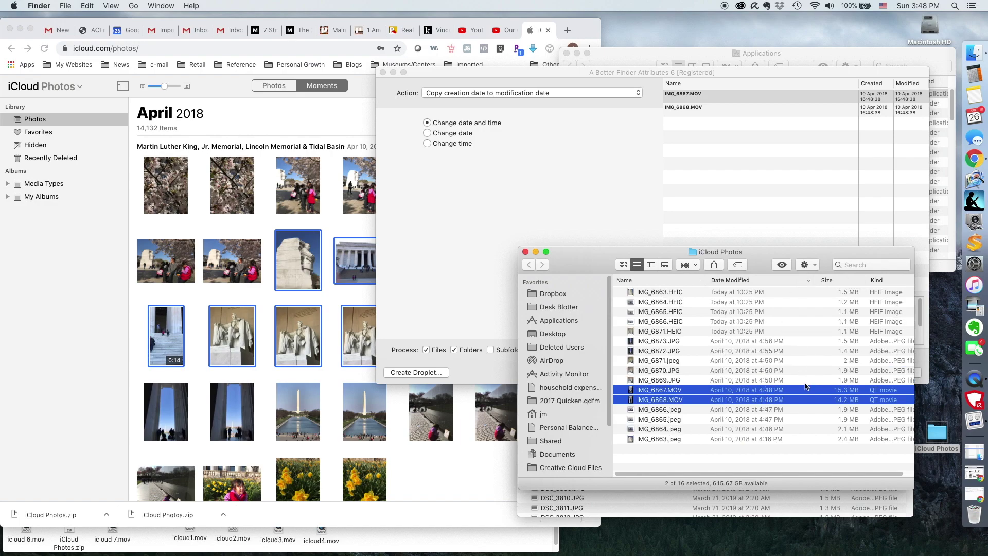
left_click(795, 280)
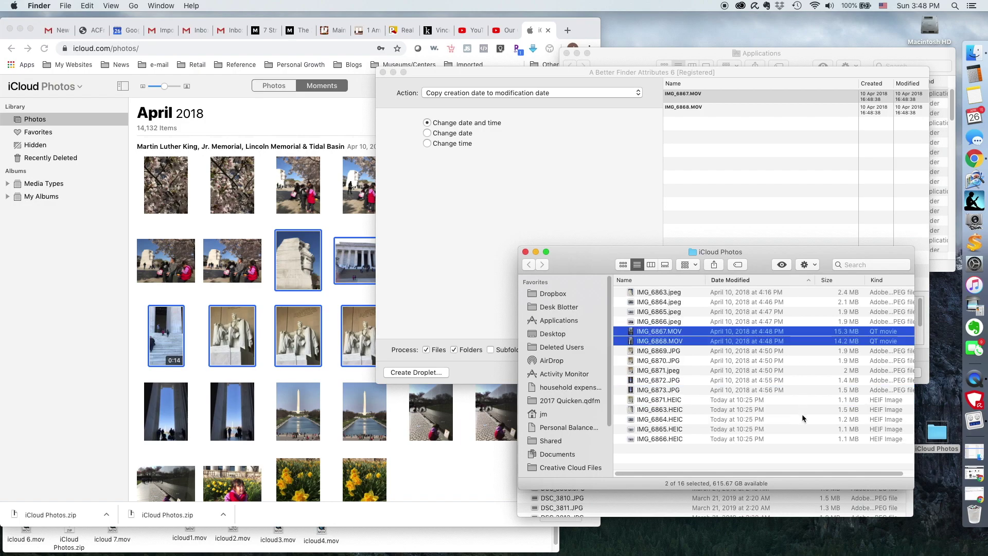
- Compare the modification dates of IMG_6863.jpeg, IMG_6873.JPG and IMG_6865.jpeg
left_click(705, 292)
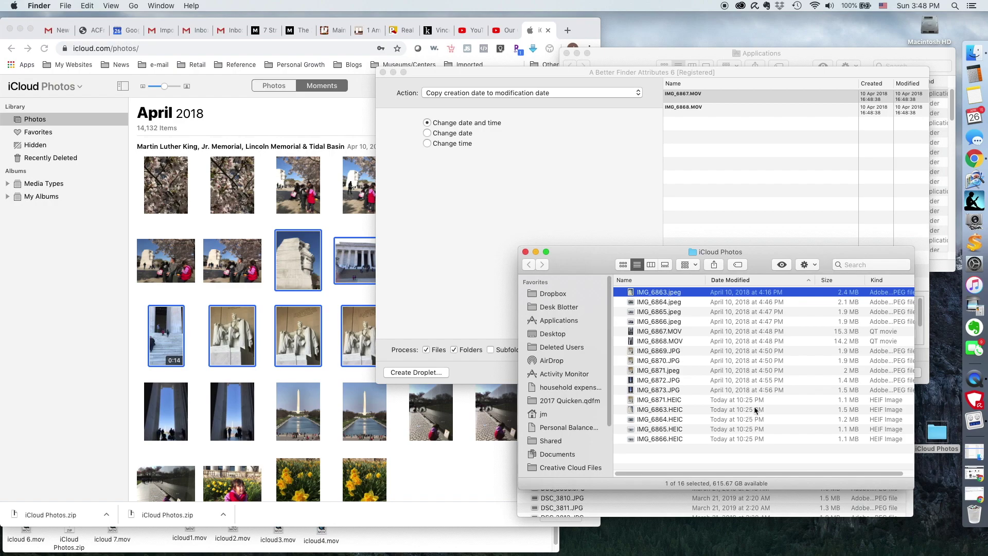
left_click(761, 392)
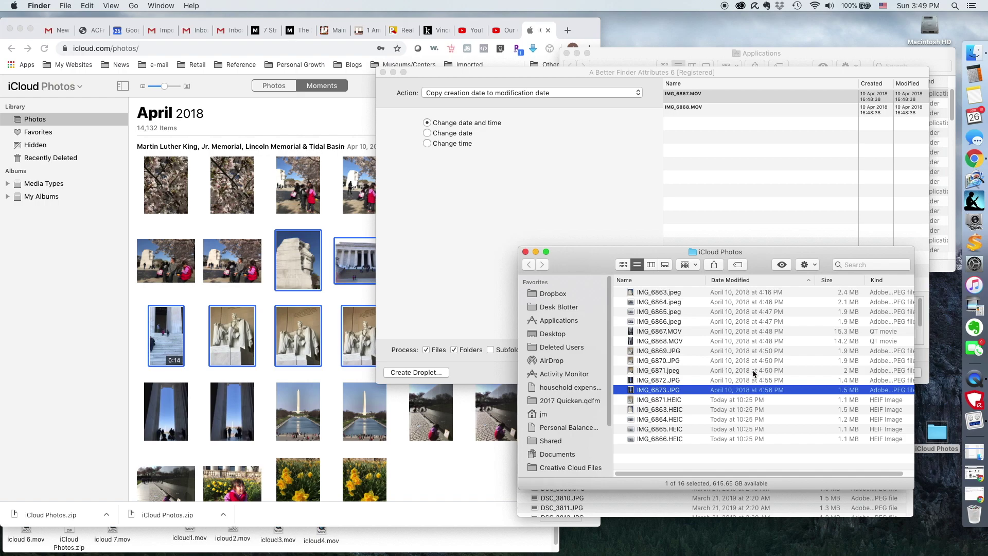
left_click(761, 292)
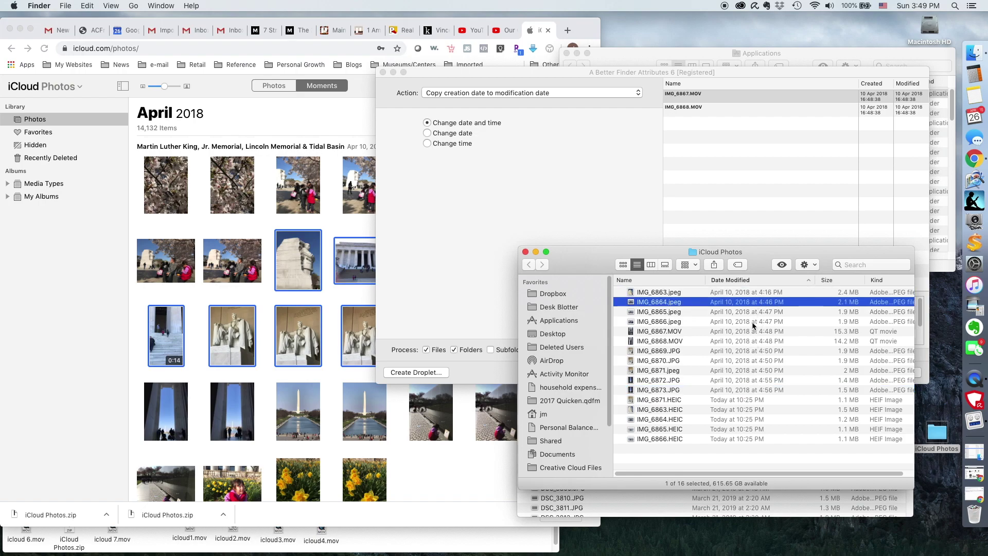
left_click(755, 313)
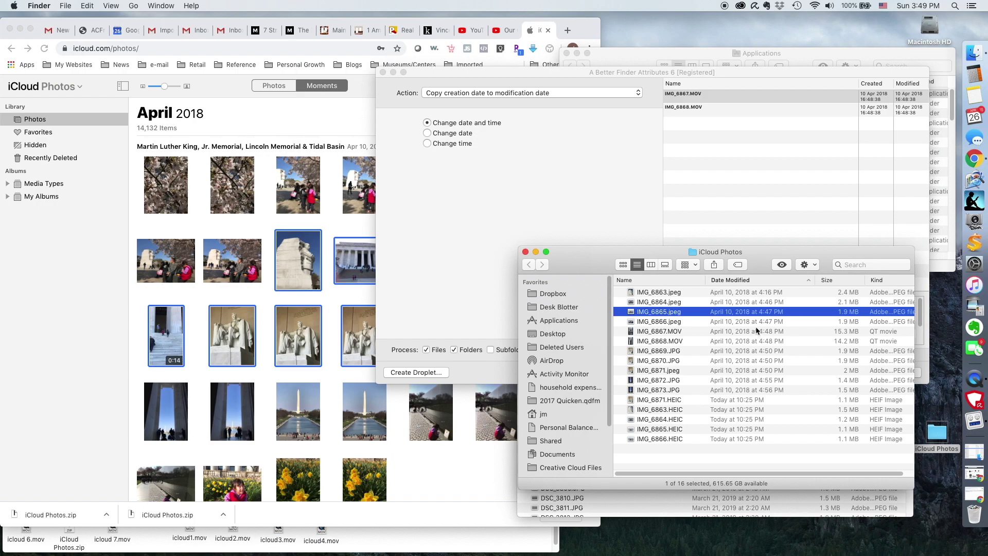